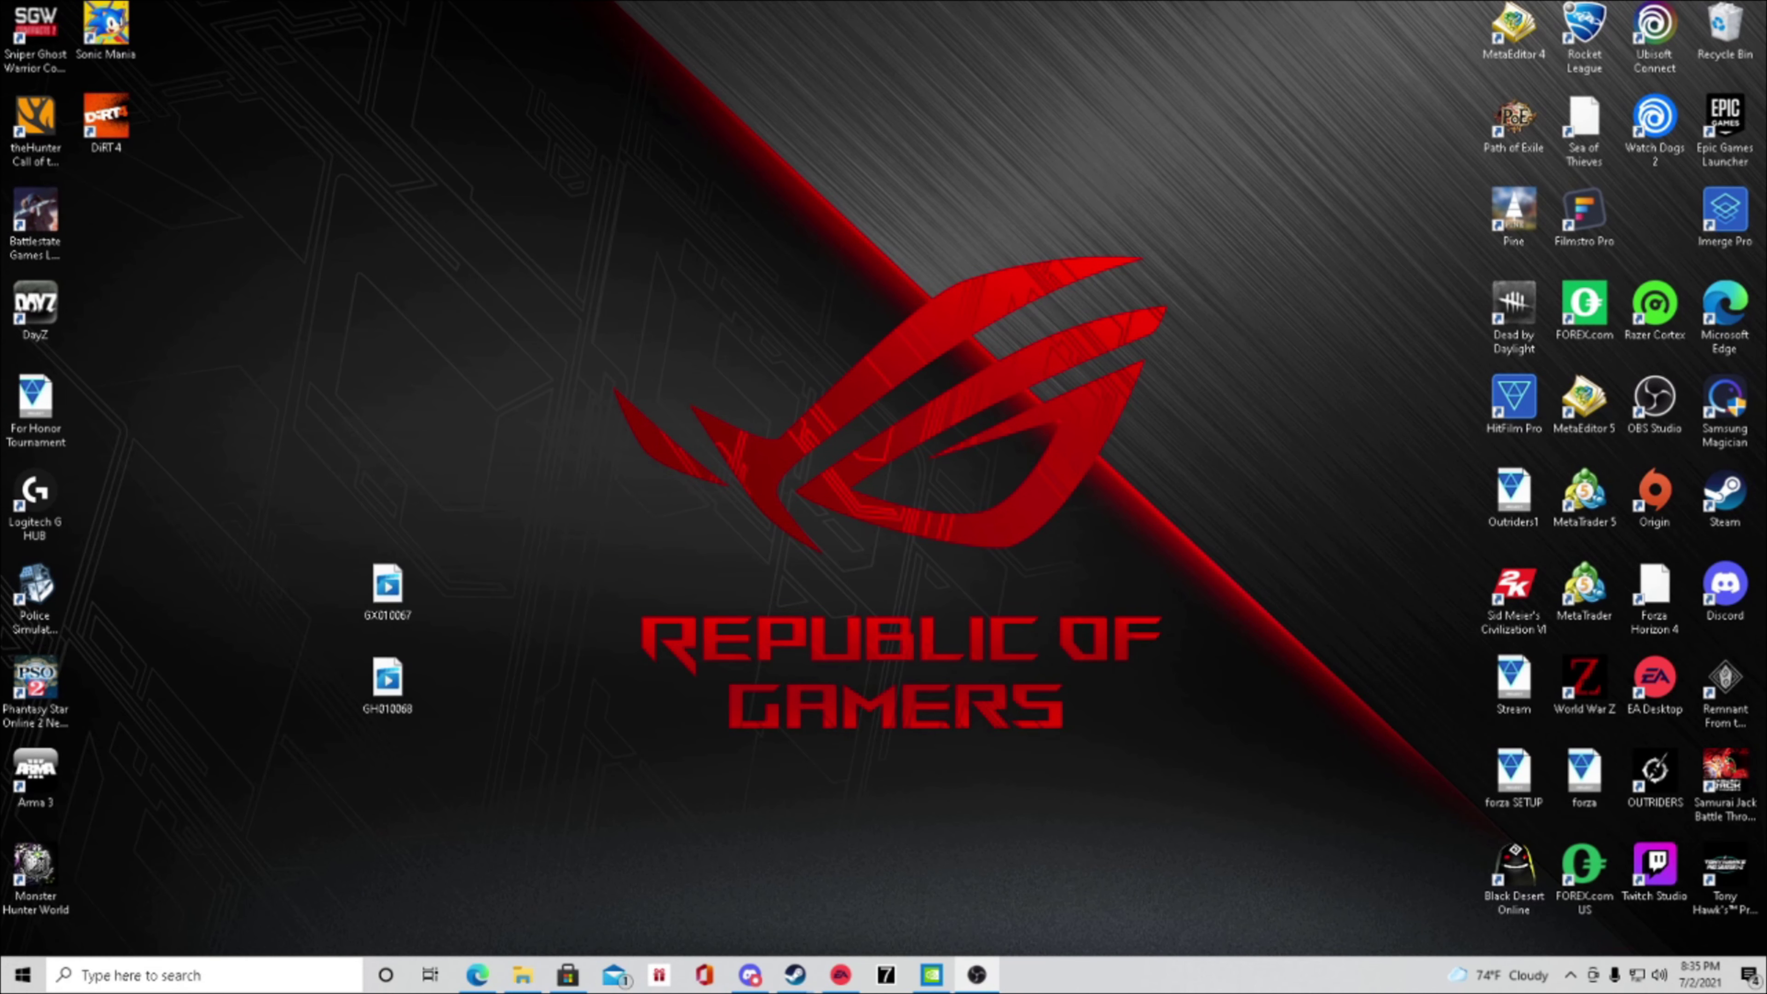
Launch Forza Motorsport 7 from its taskbar icon.
click(885, 975)
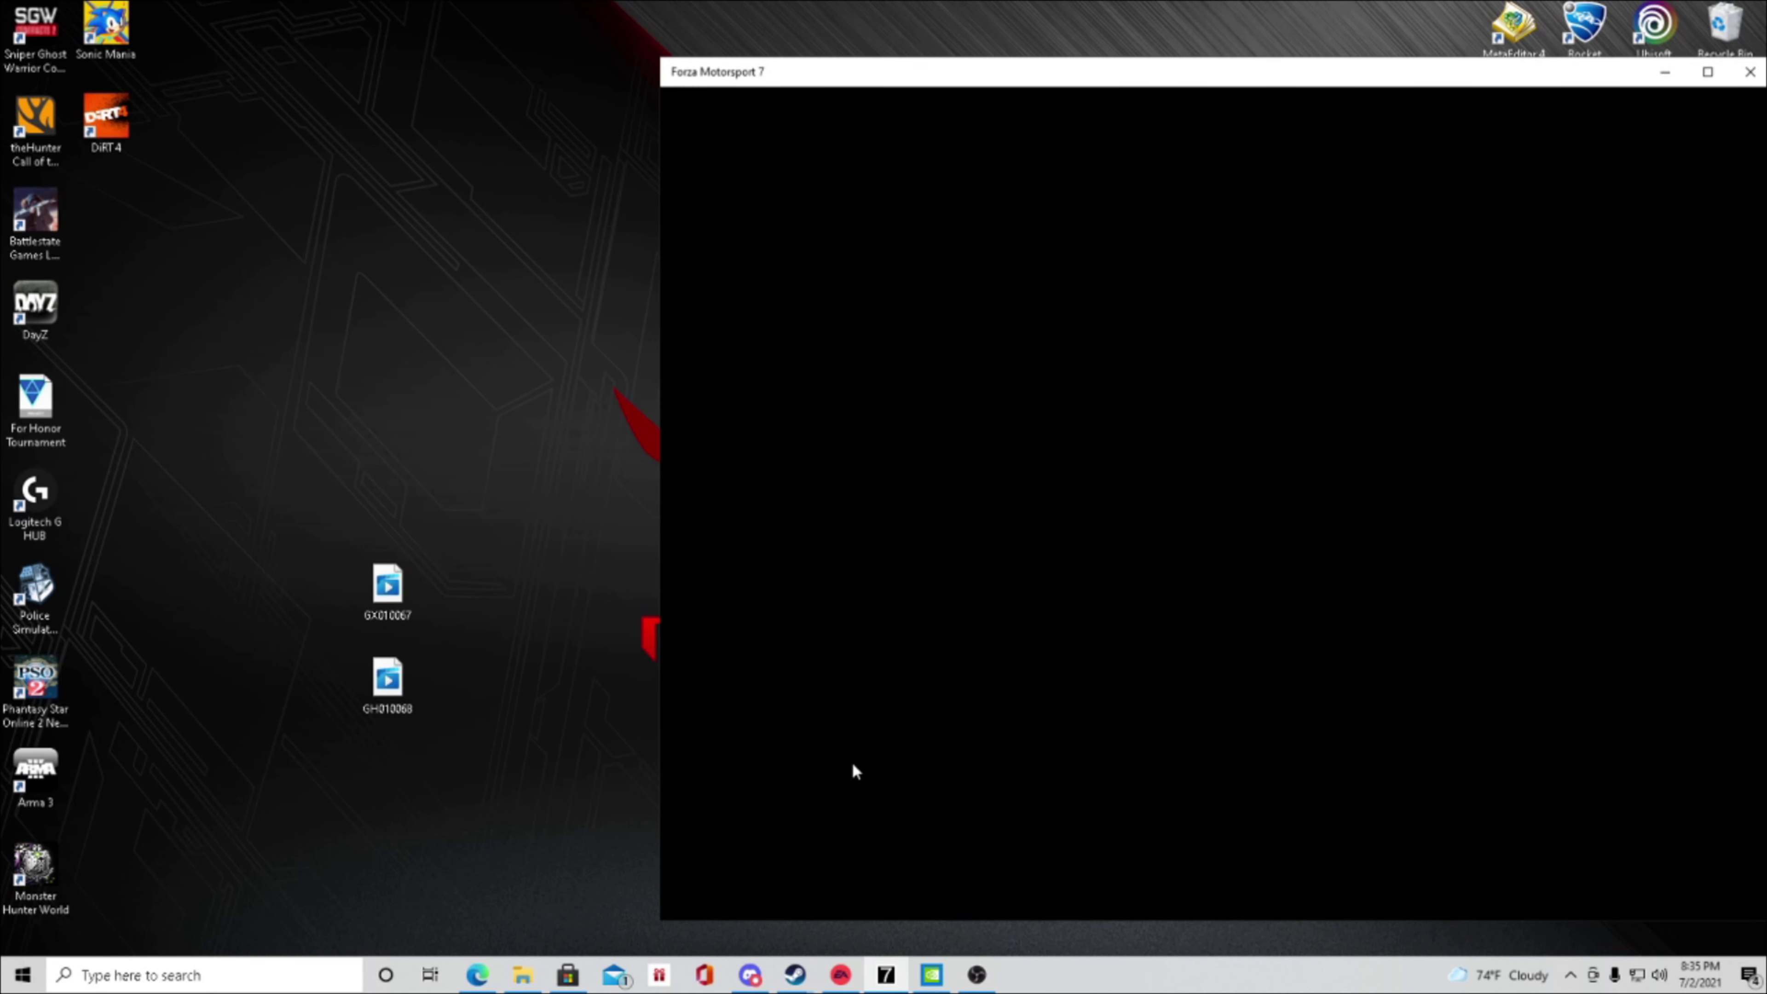
Search the Microsoft Store for 'nvi' to find NVIDIA Control Panel, then minimize the Store.
click(568, 974)
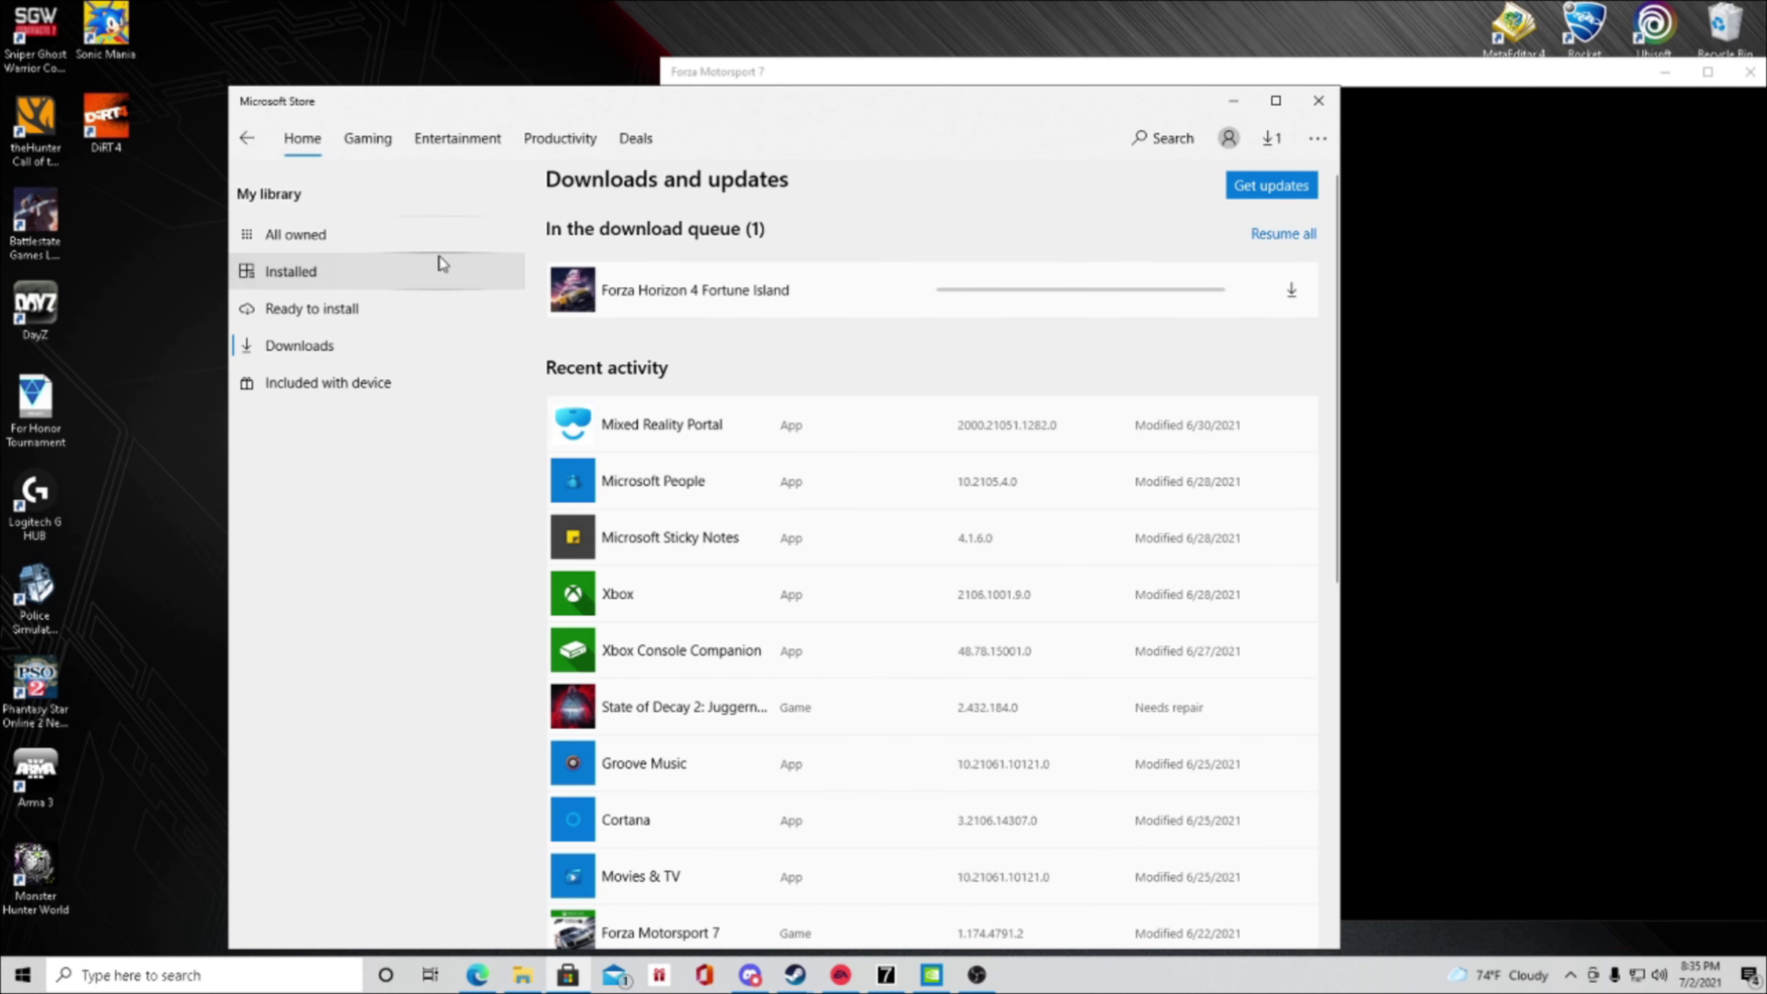
click(1190, 143)
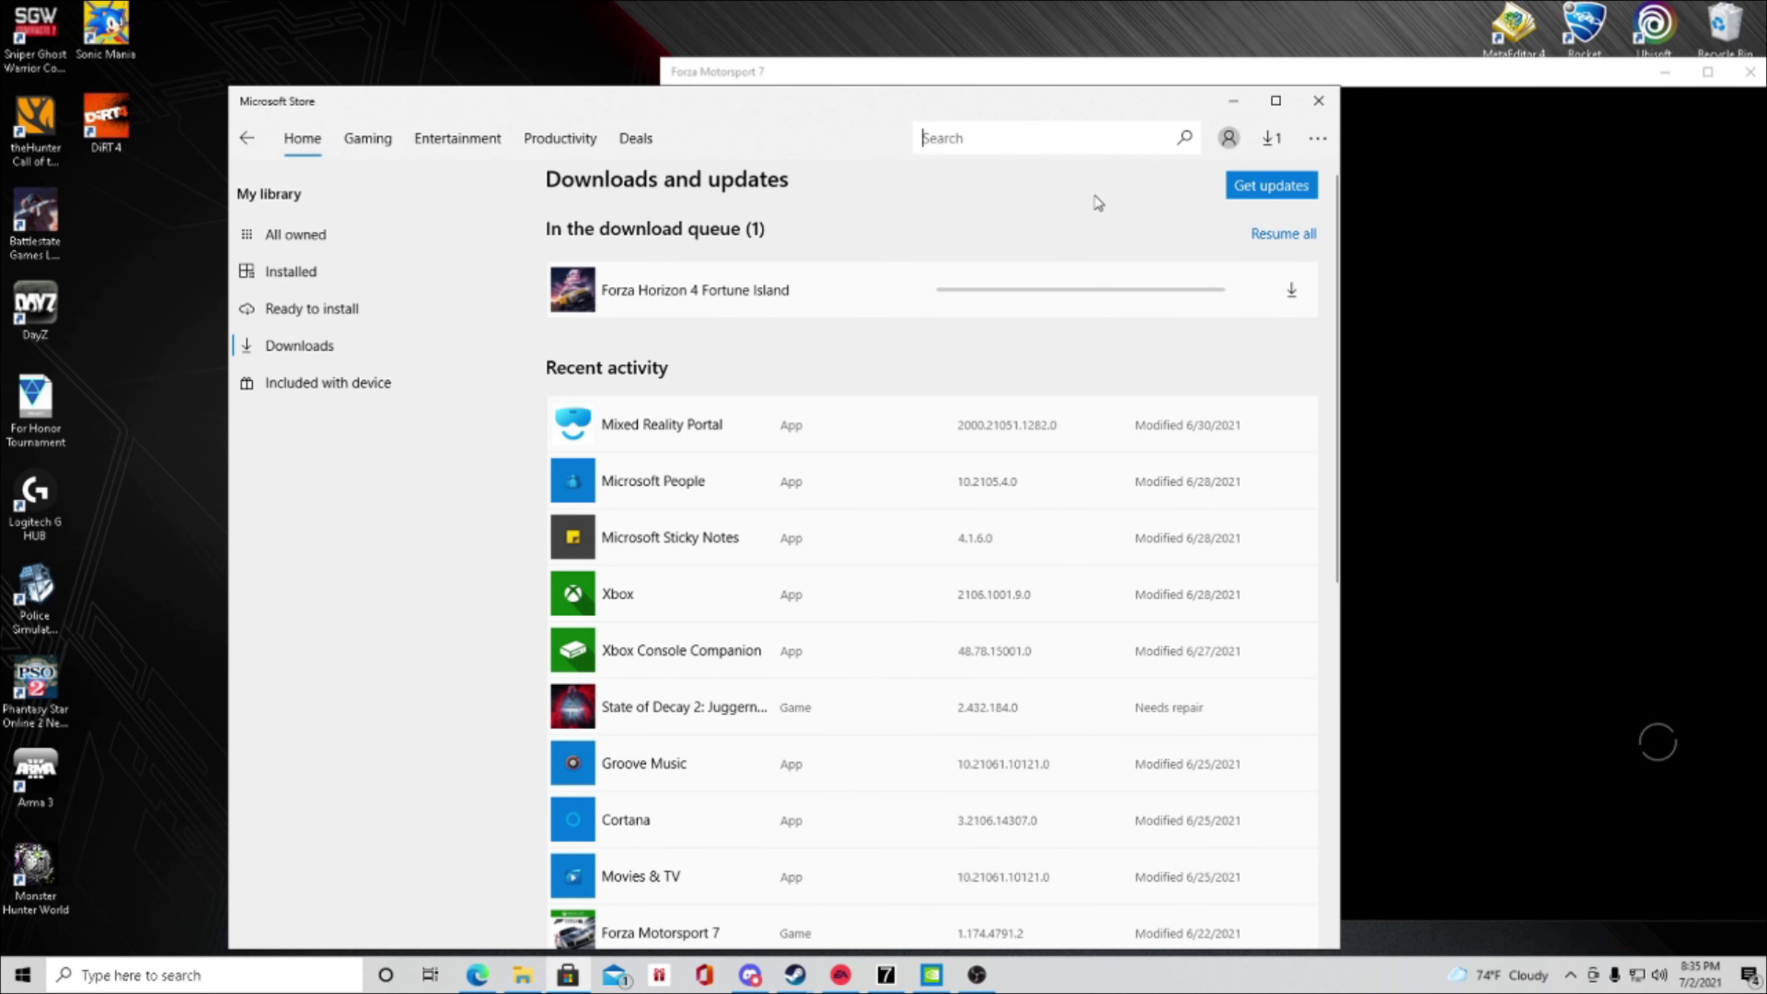
text(nvi)
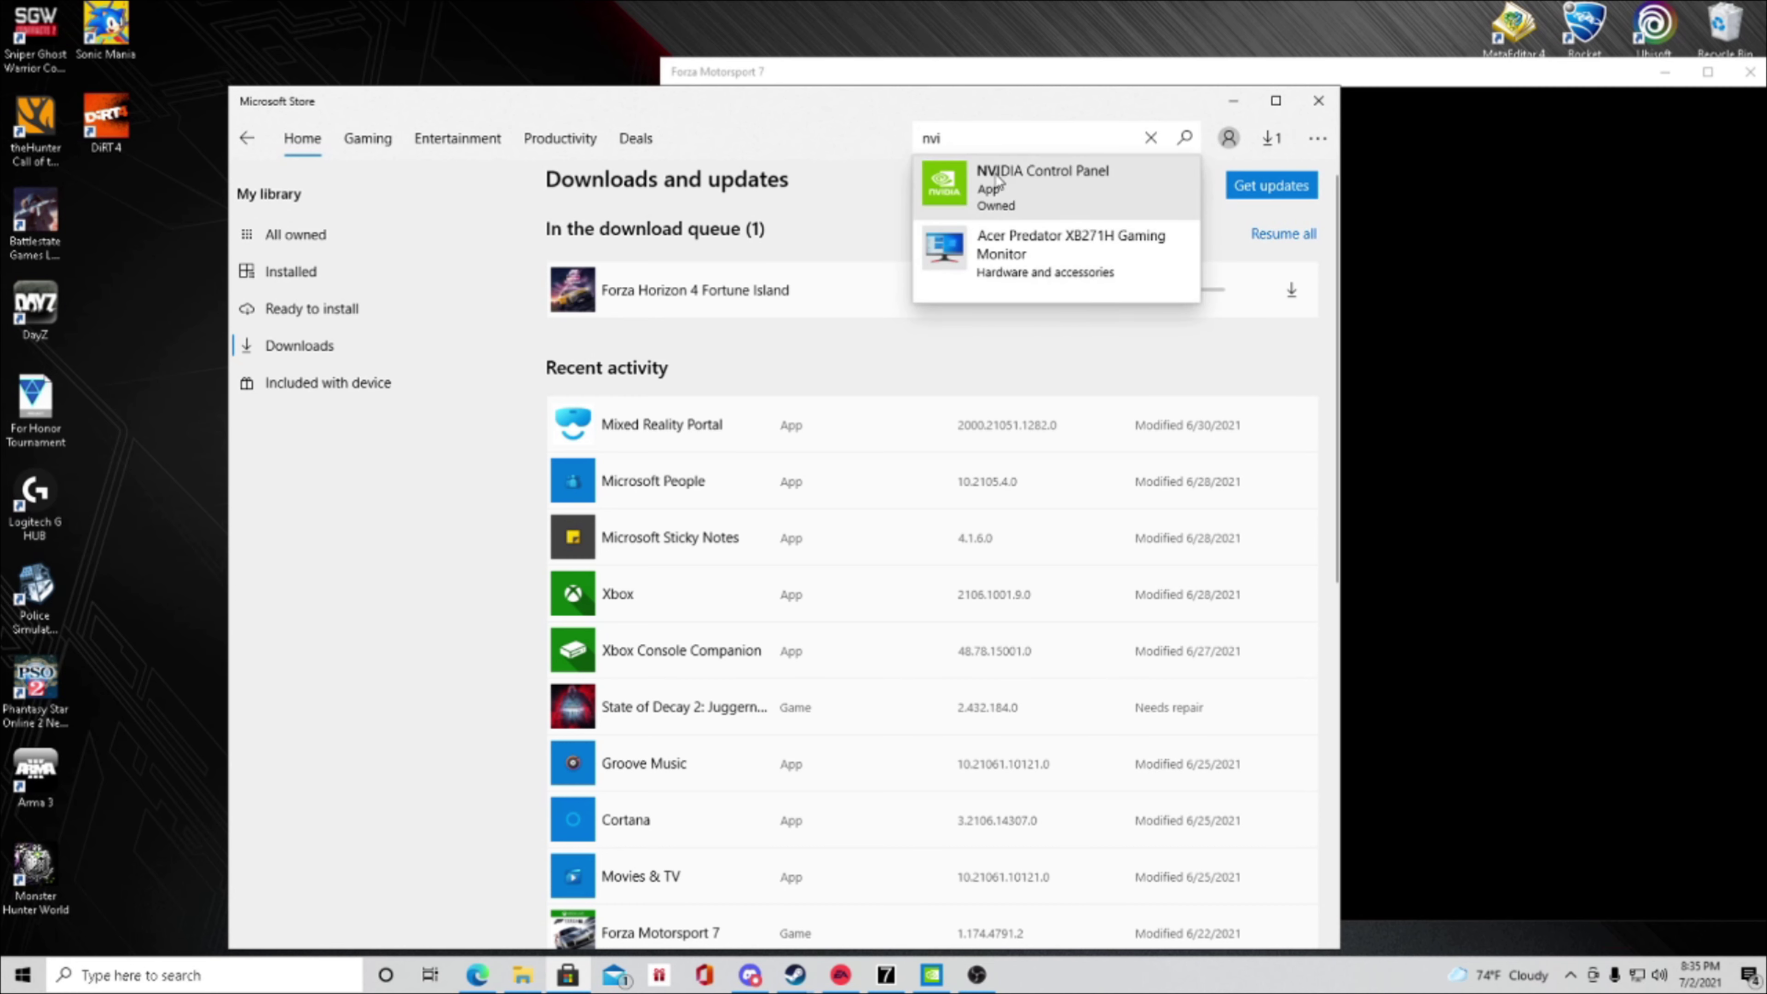
key(Return)
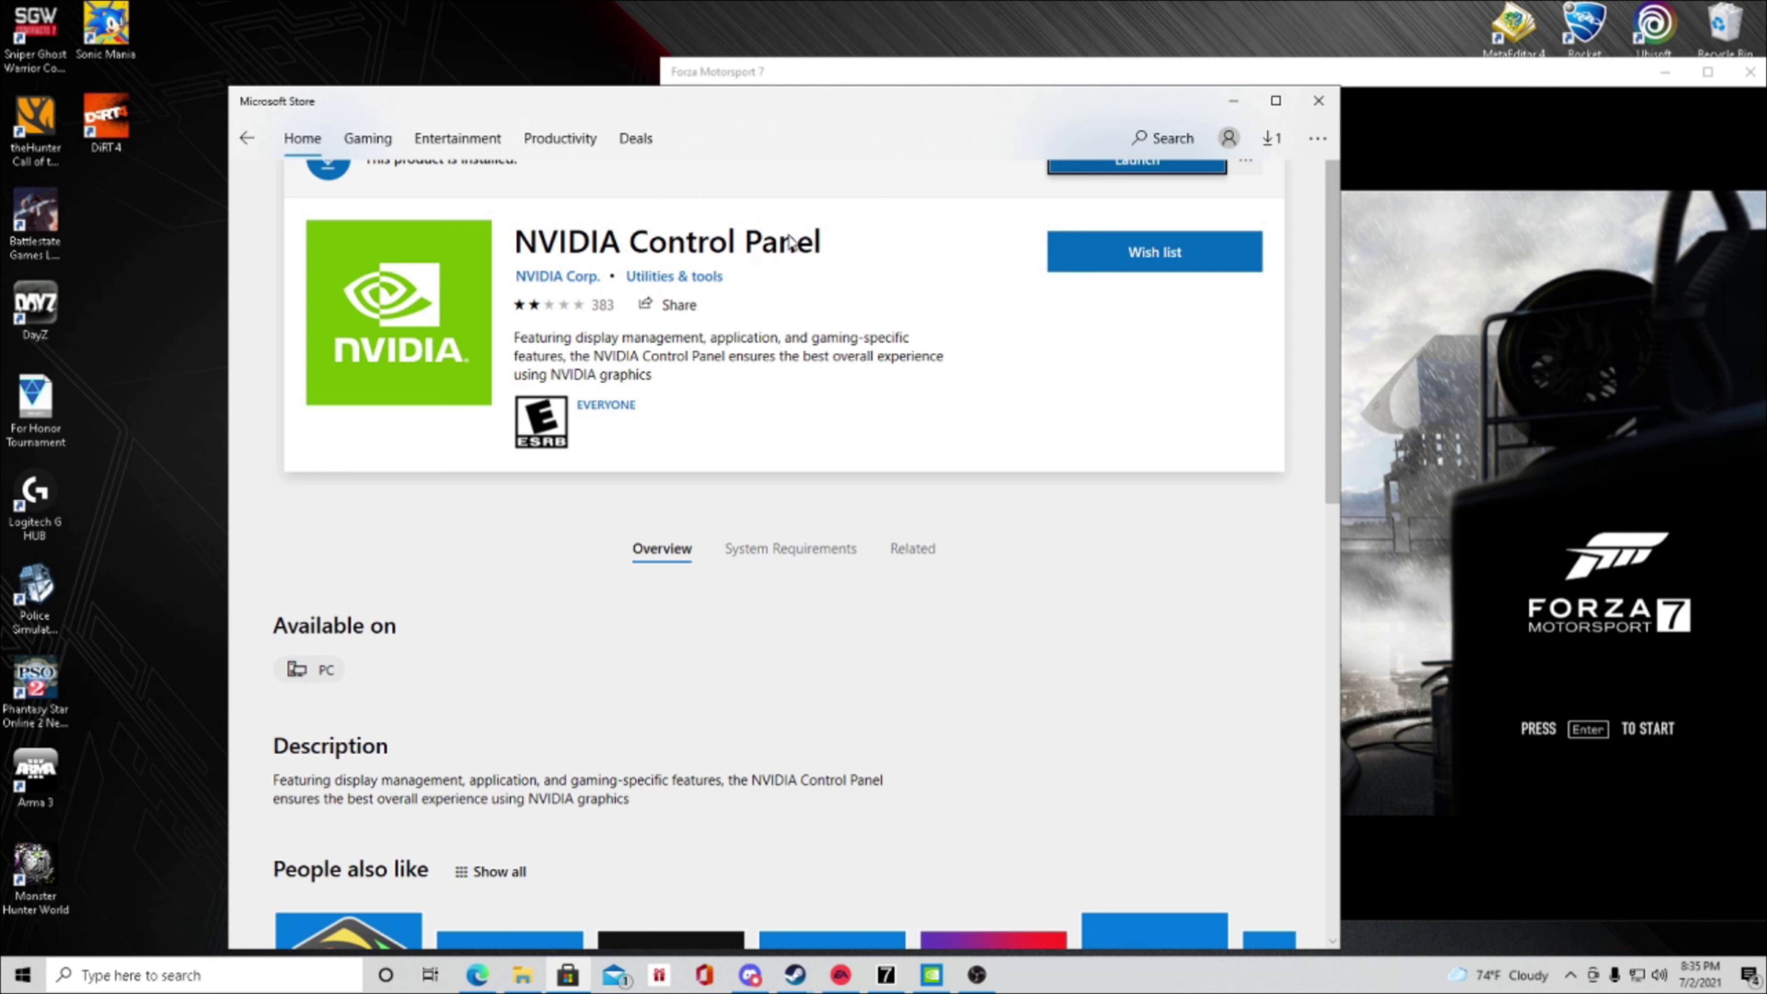
click(1233, 105)
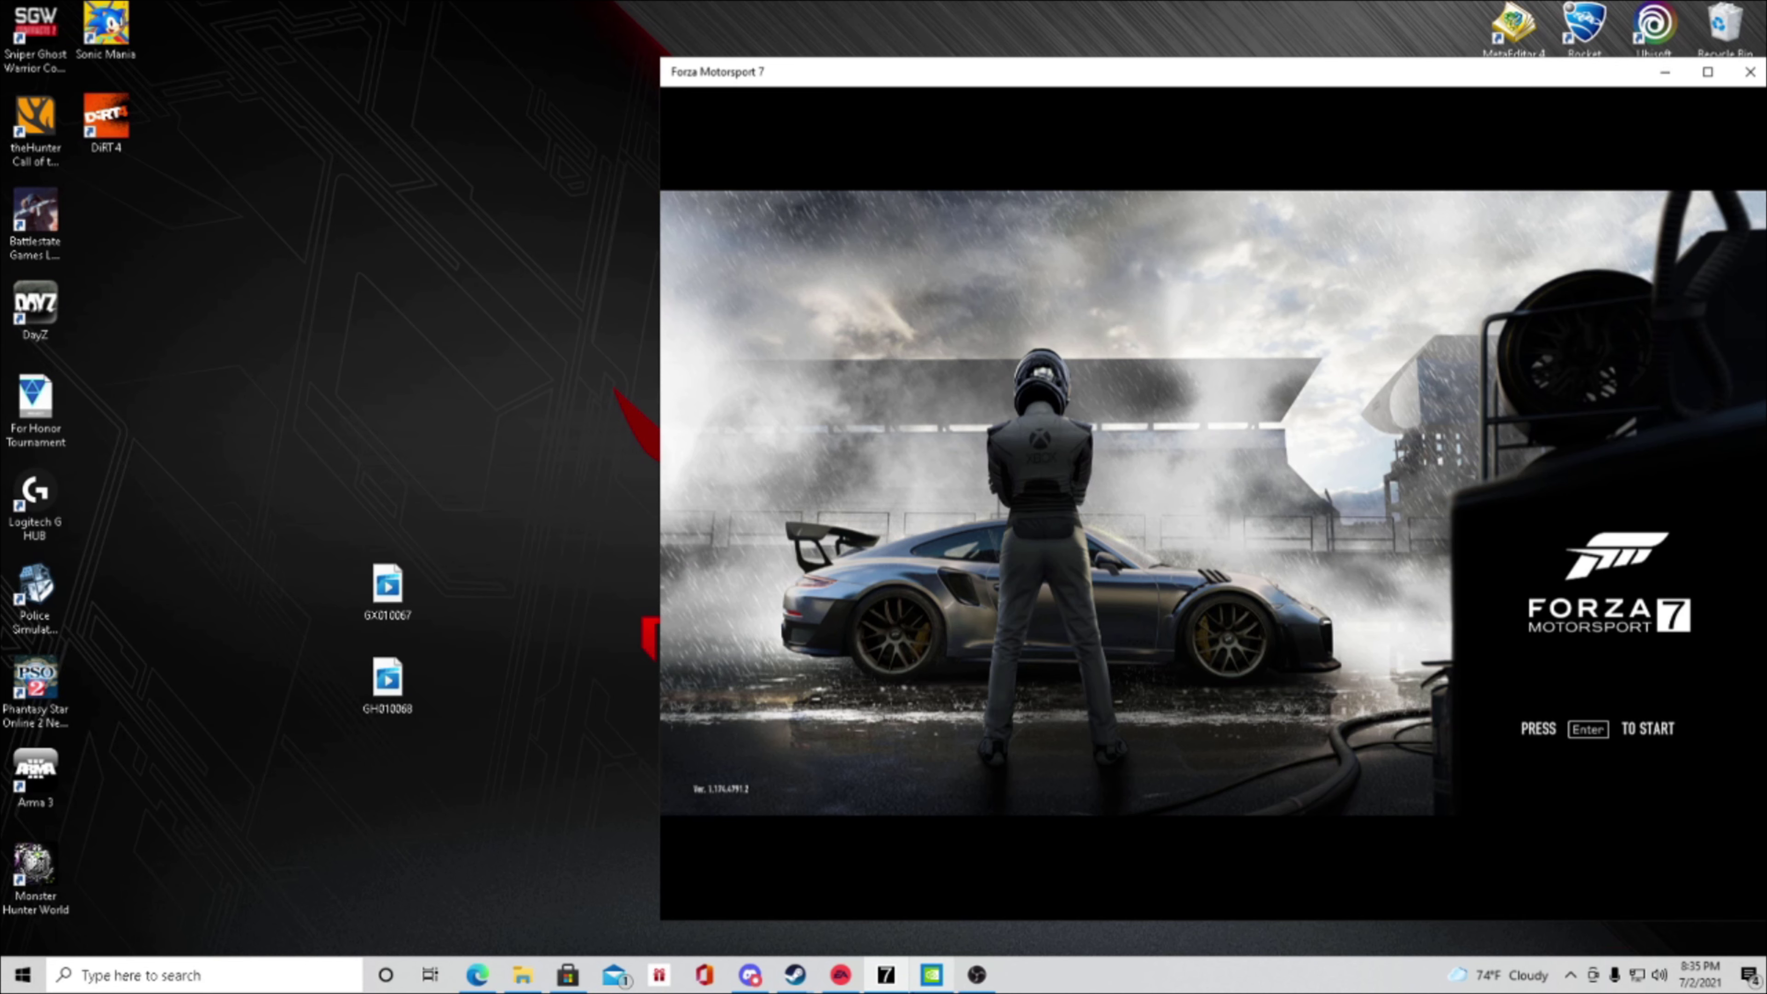
Bring up NVIDIA Control Panel and view the Adjust image settings with preview page.
mouse_move(932, 976)
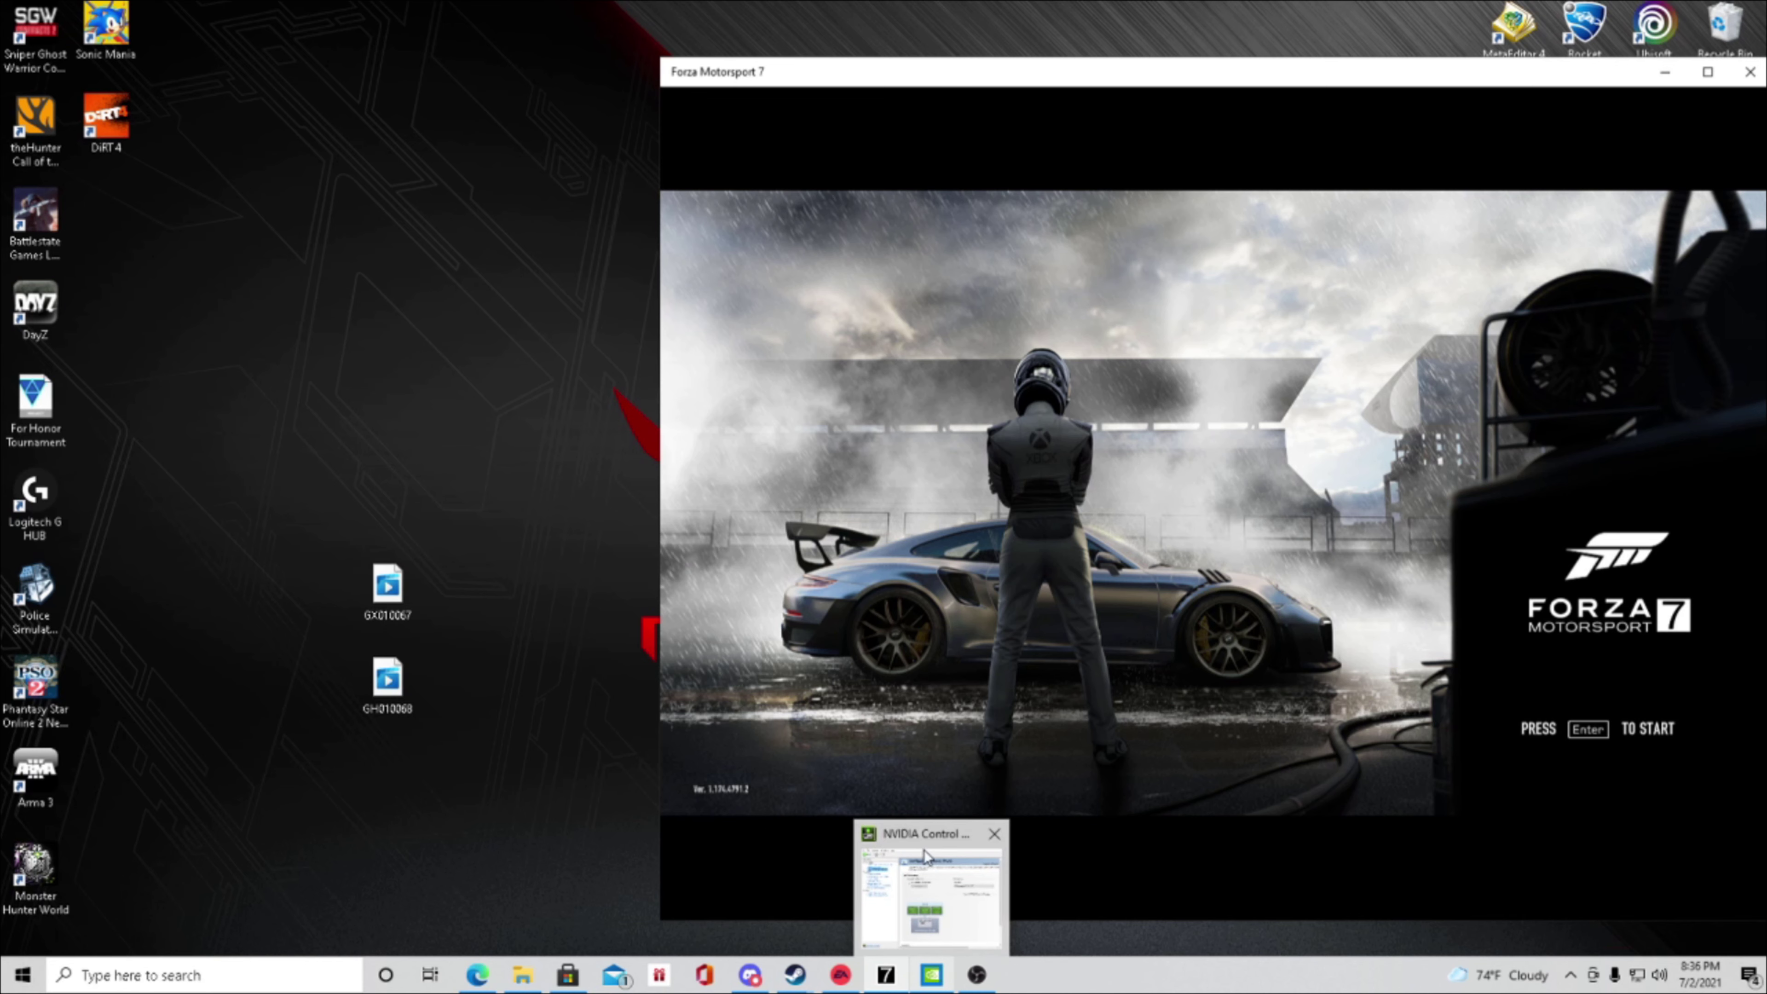
click(927, 824)
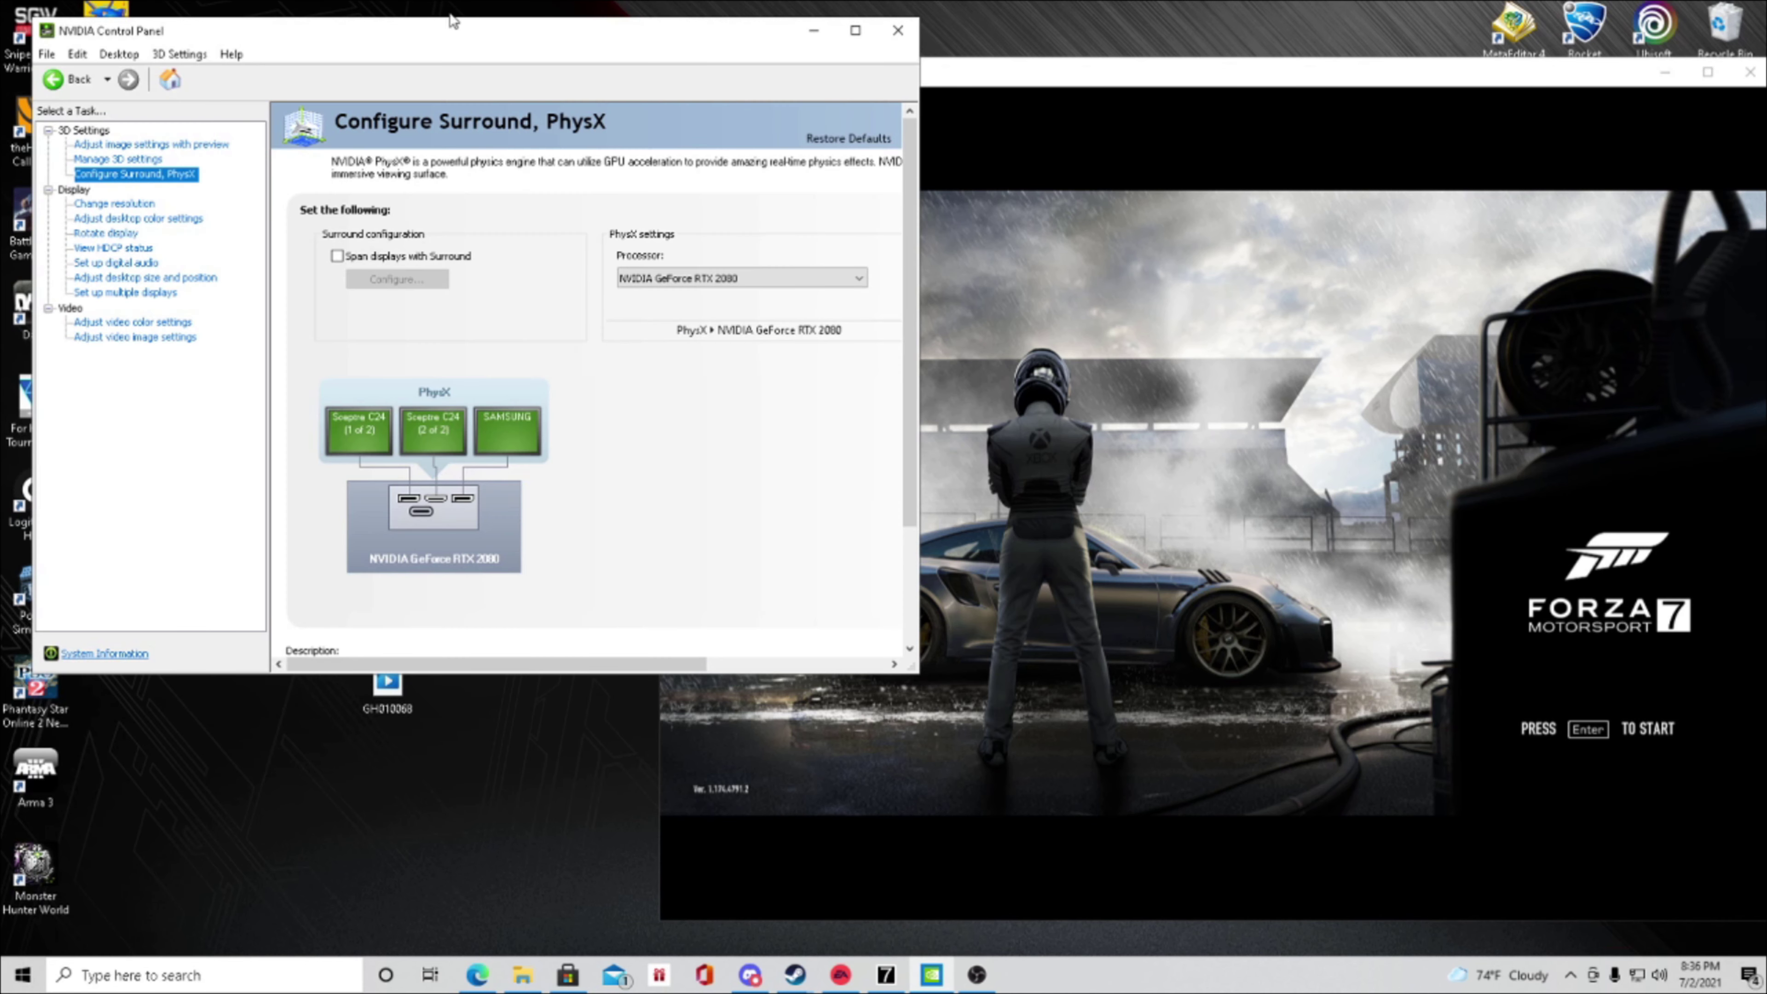
click(164, 144)
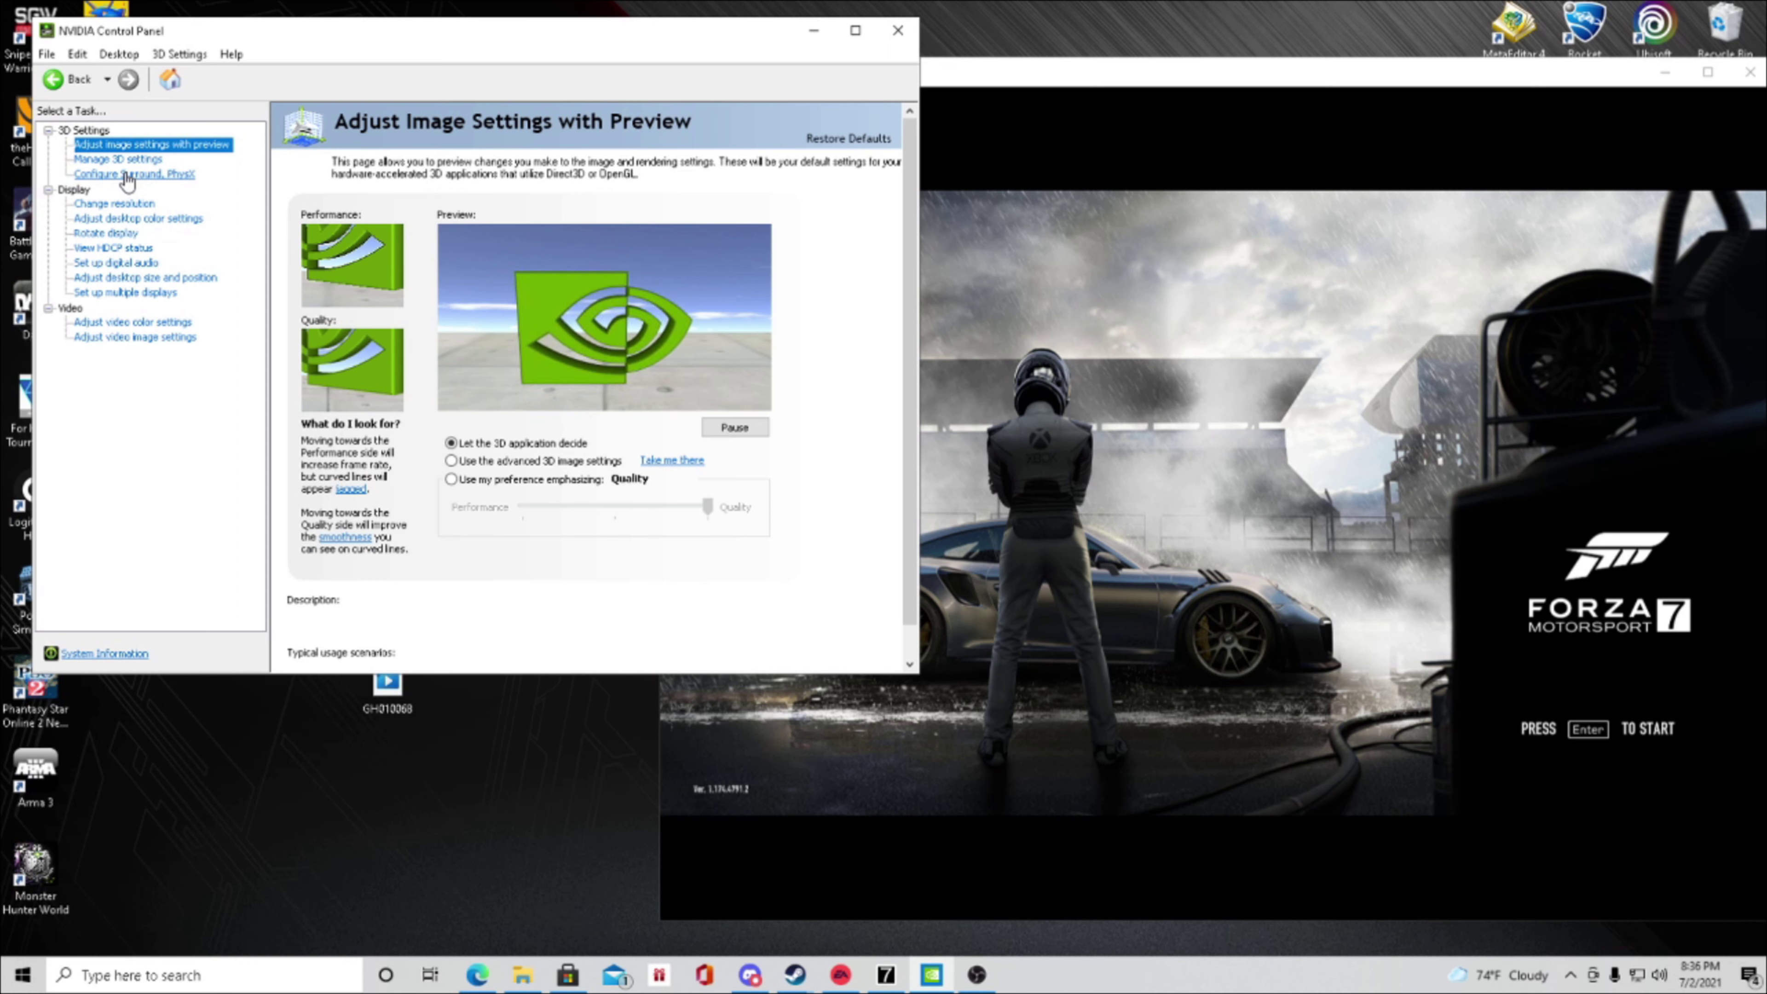
On Configure Surround, PhysX, set the PhysX processor to NVIDIA GeForce RTX 2080.
click(125, 175)
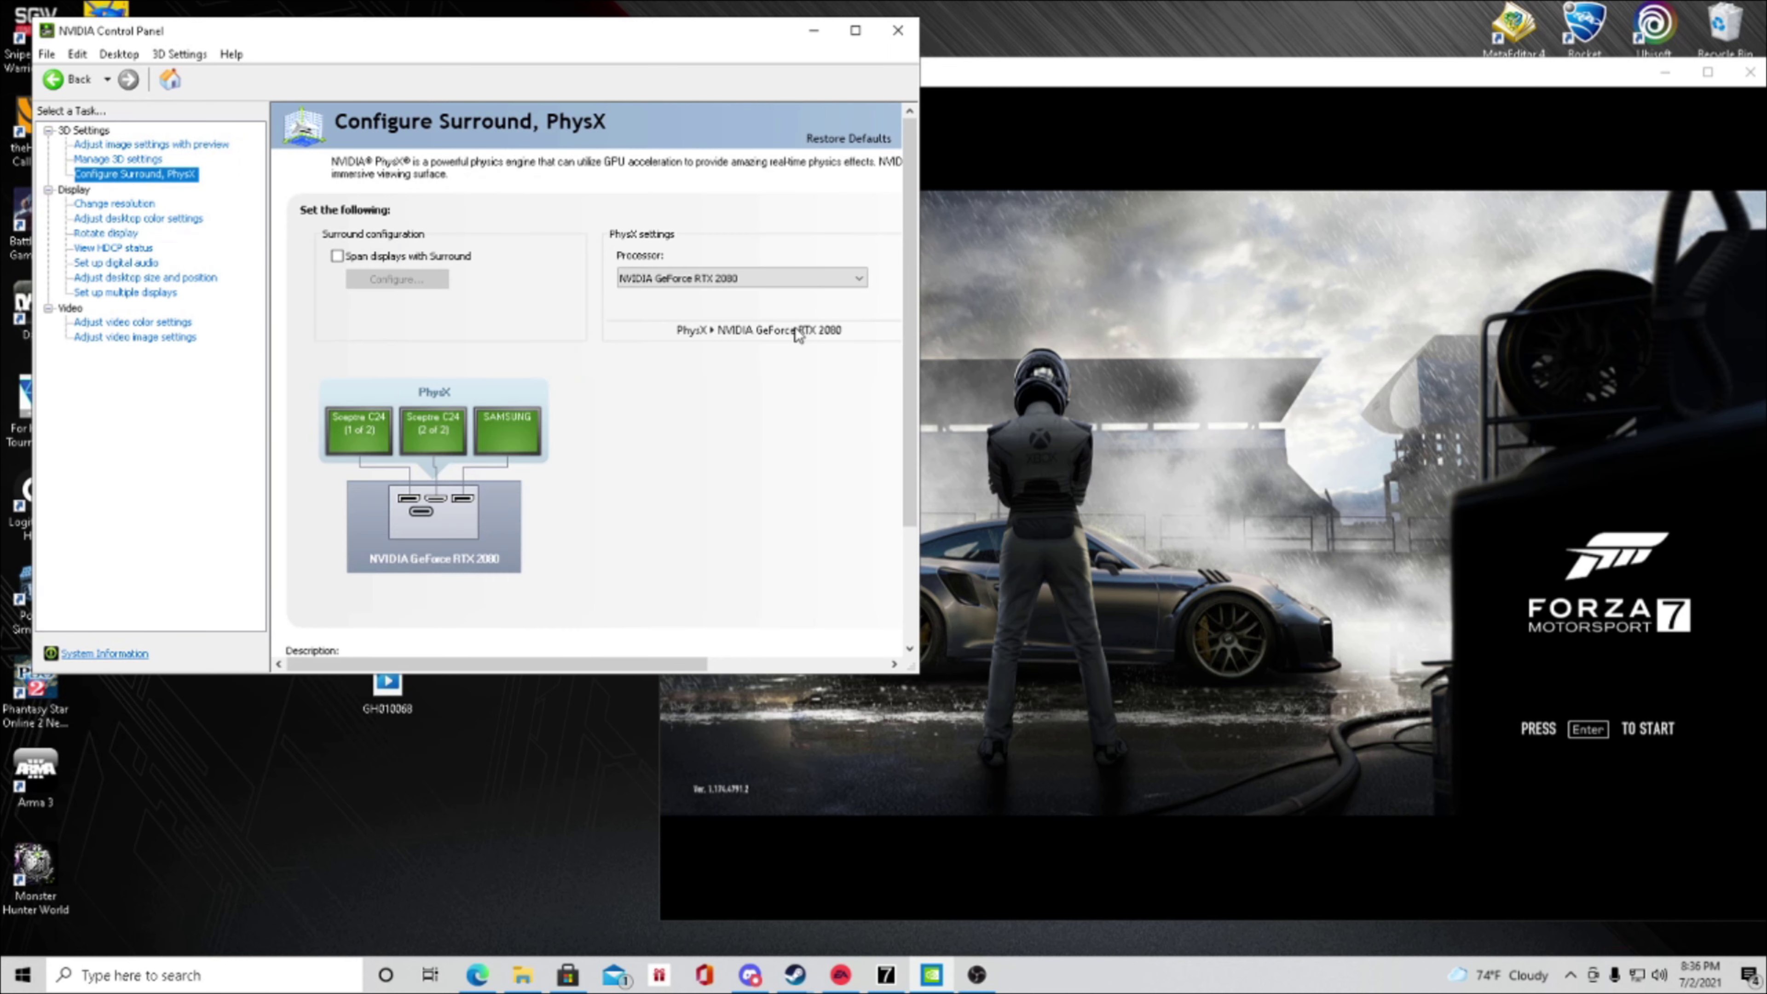
click(741, 286)
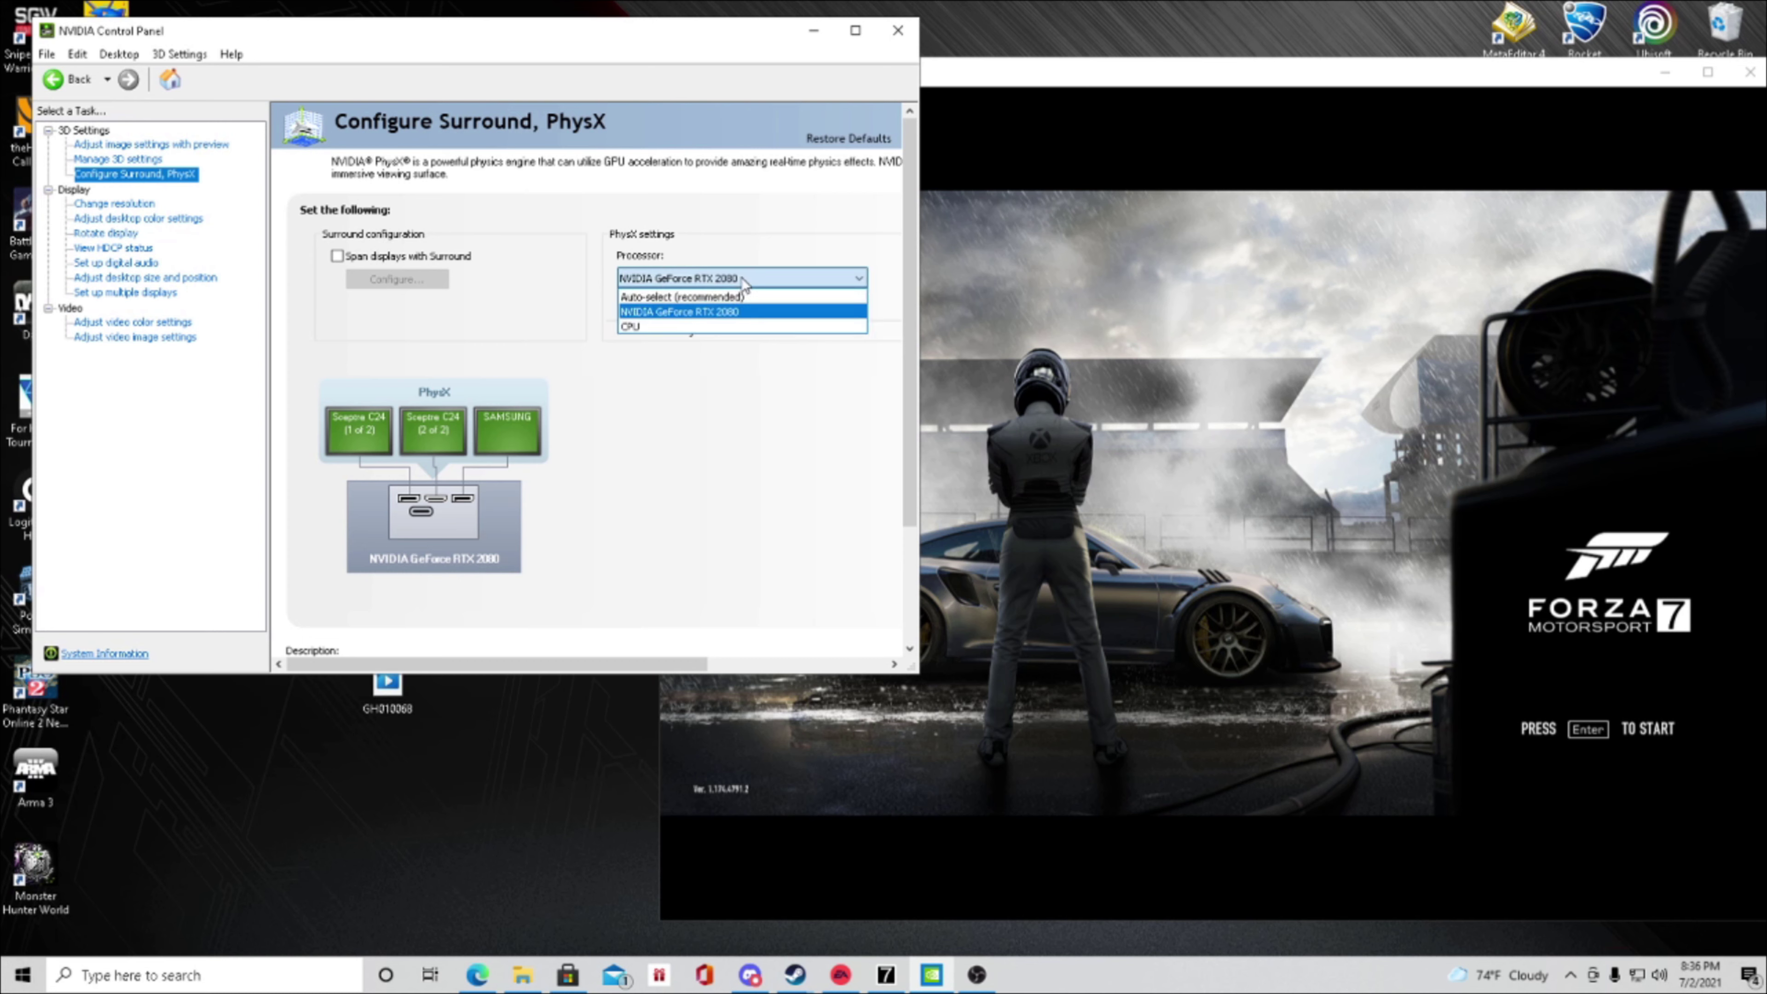
click(698, 312)
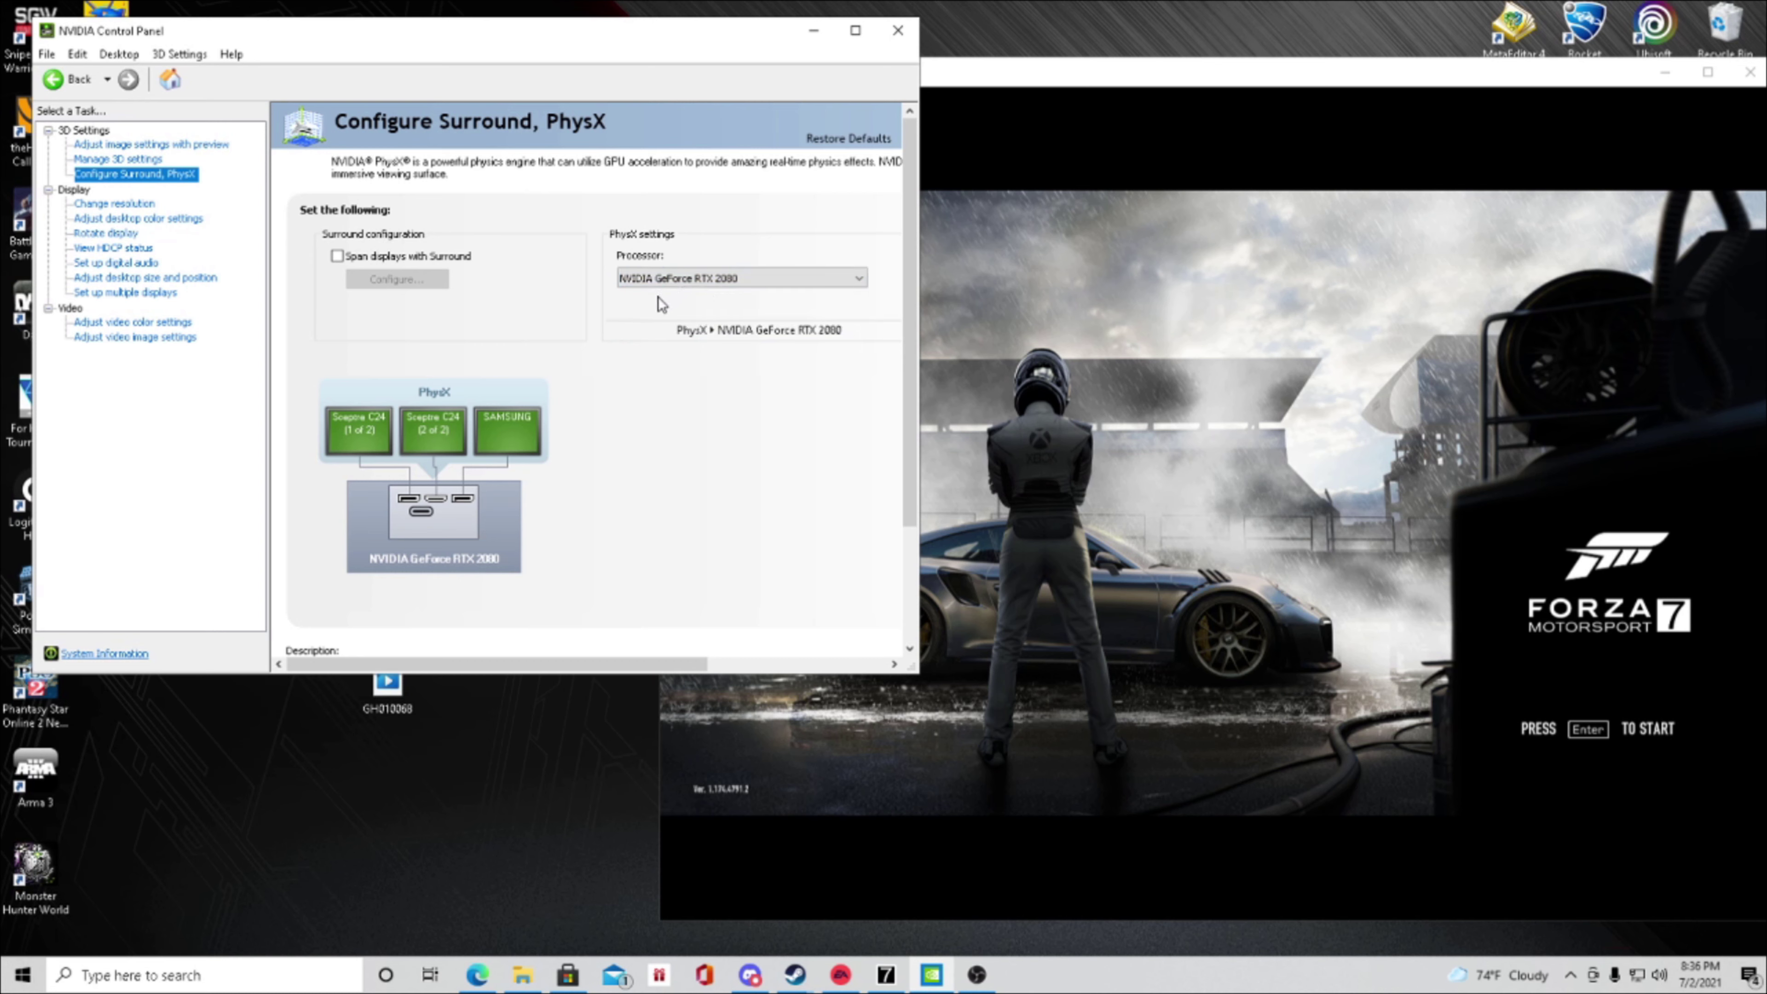
Turn on Span displays with Surround and add all three displays in a 1 x 3 topology.
click(337, 256)
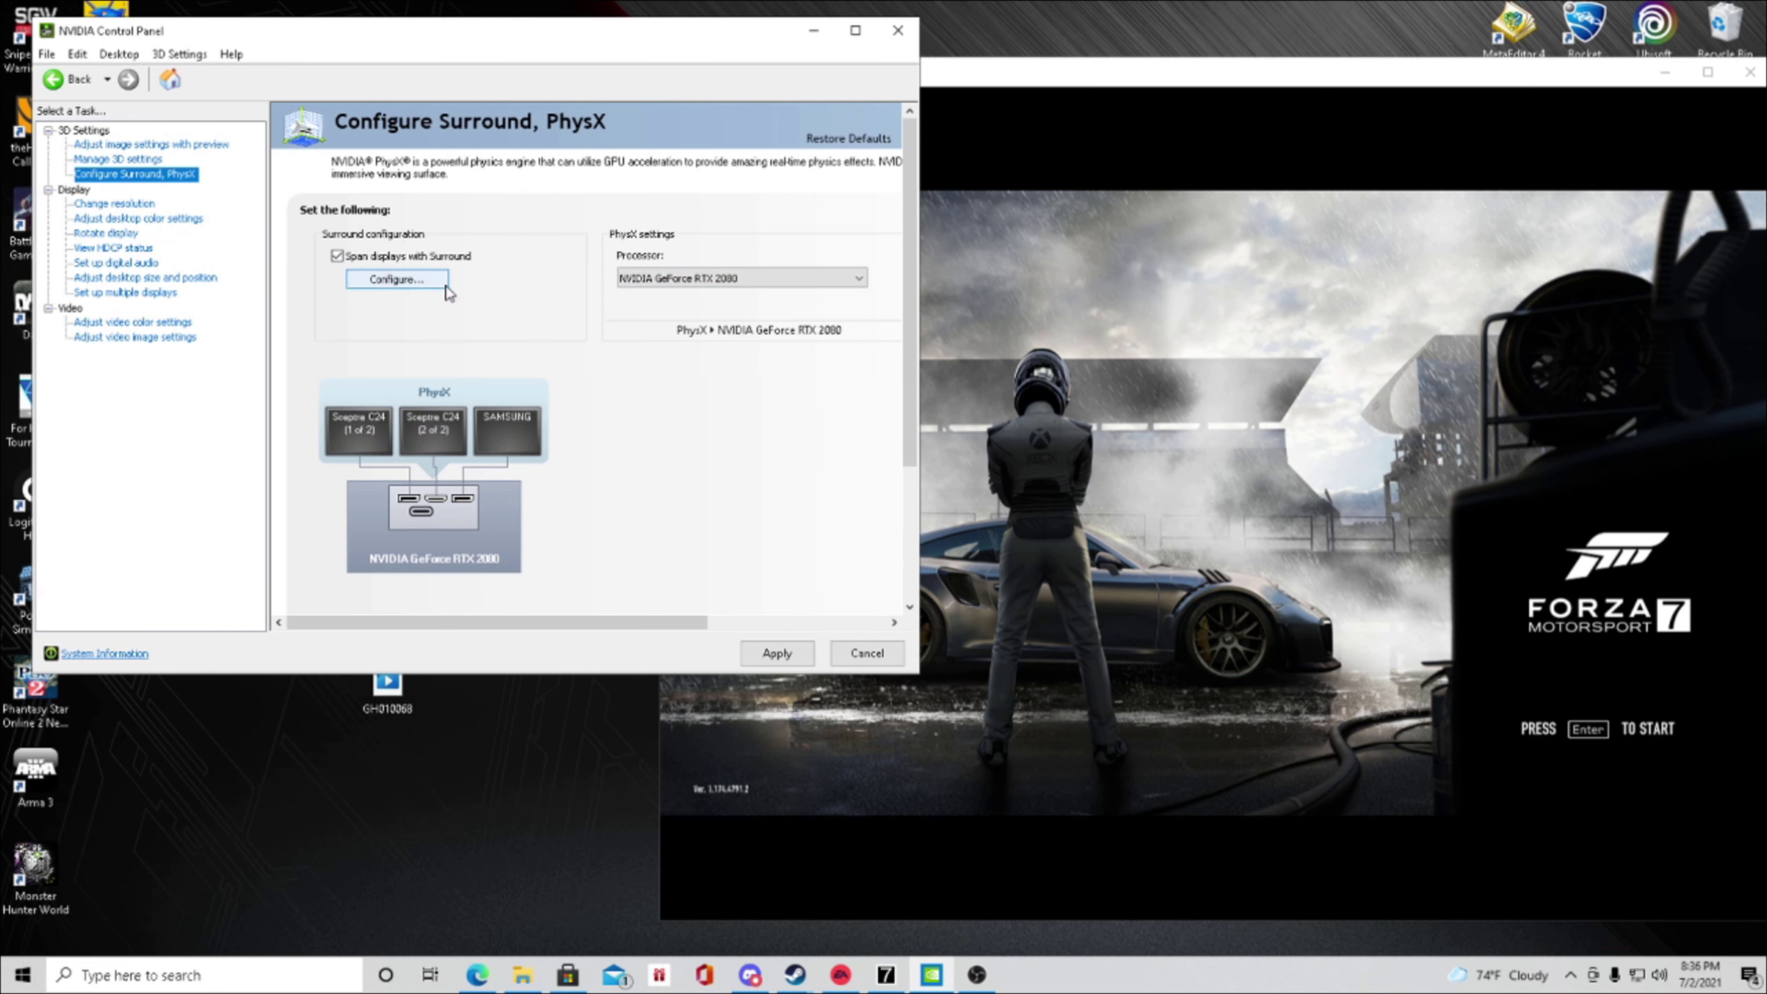
click(431, 280)
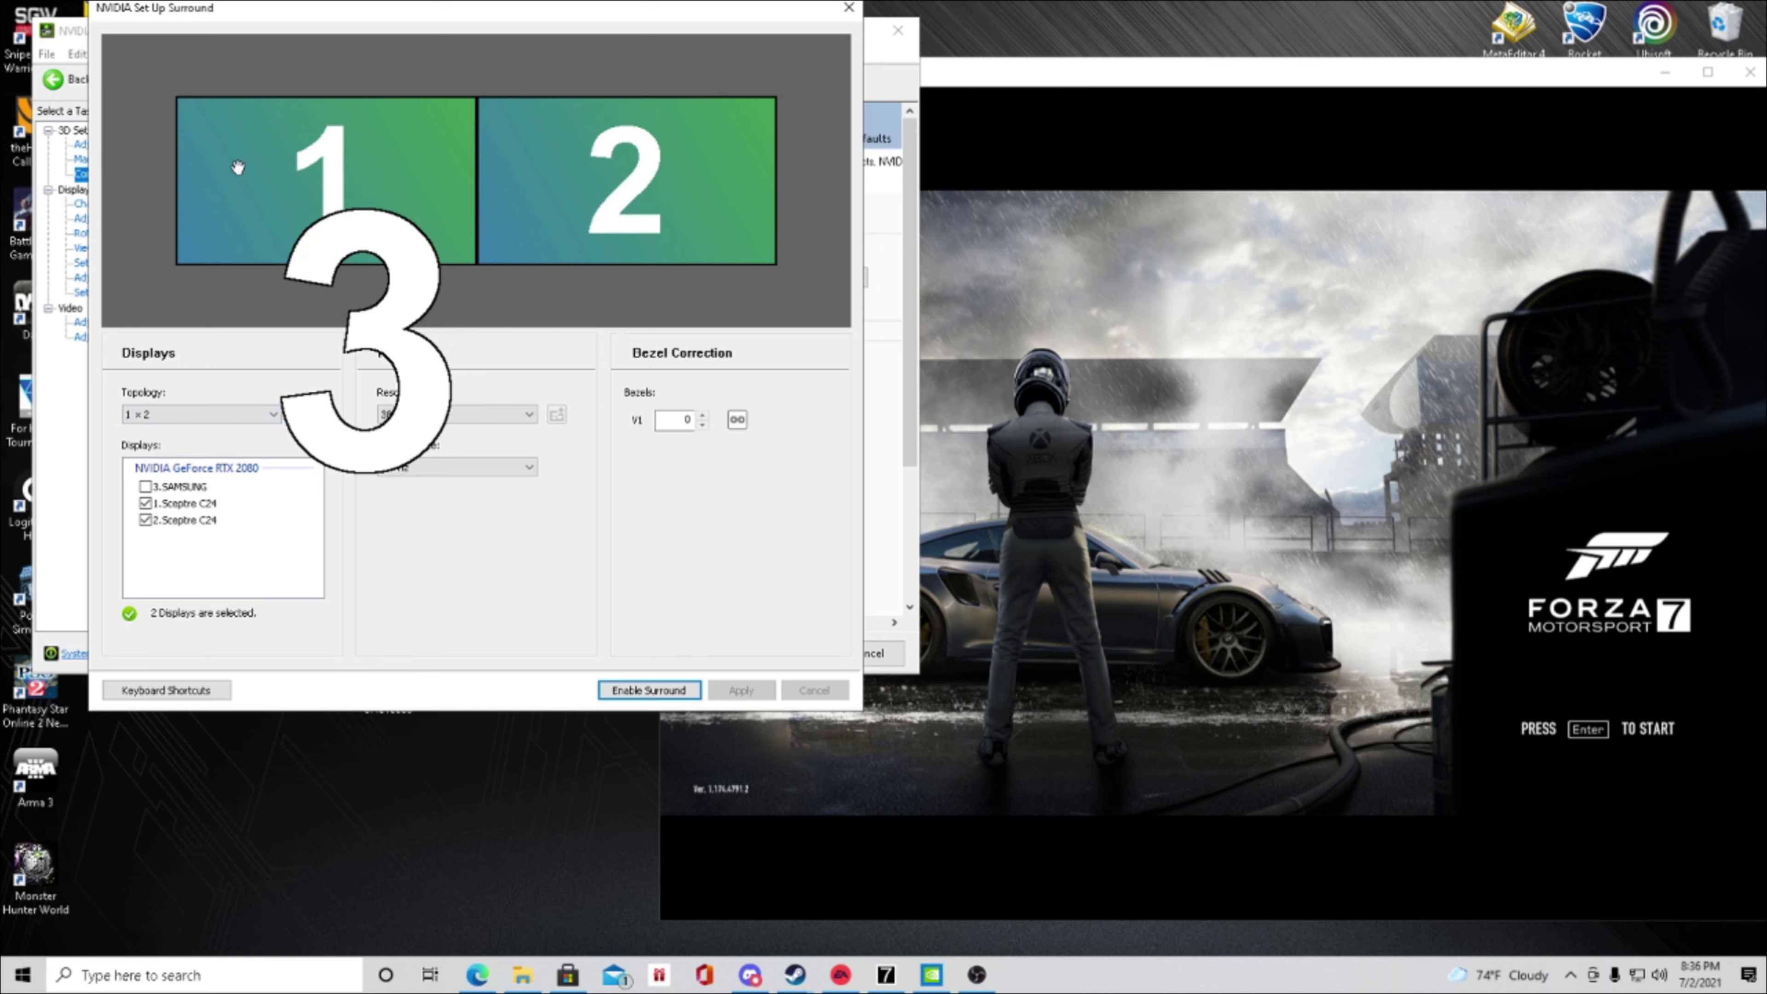
click(254, 415)
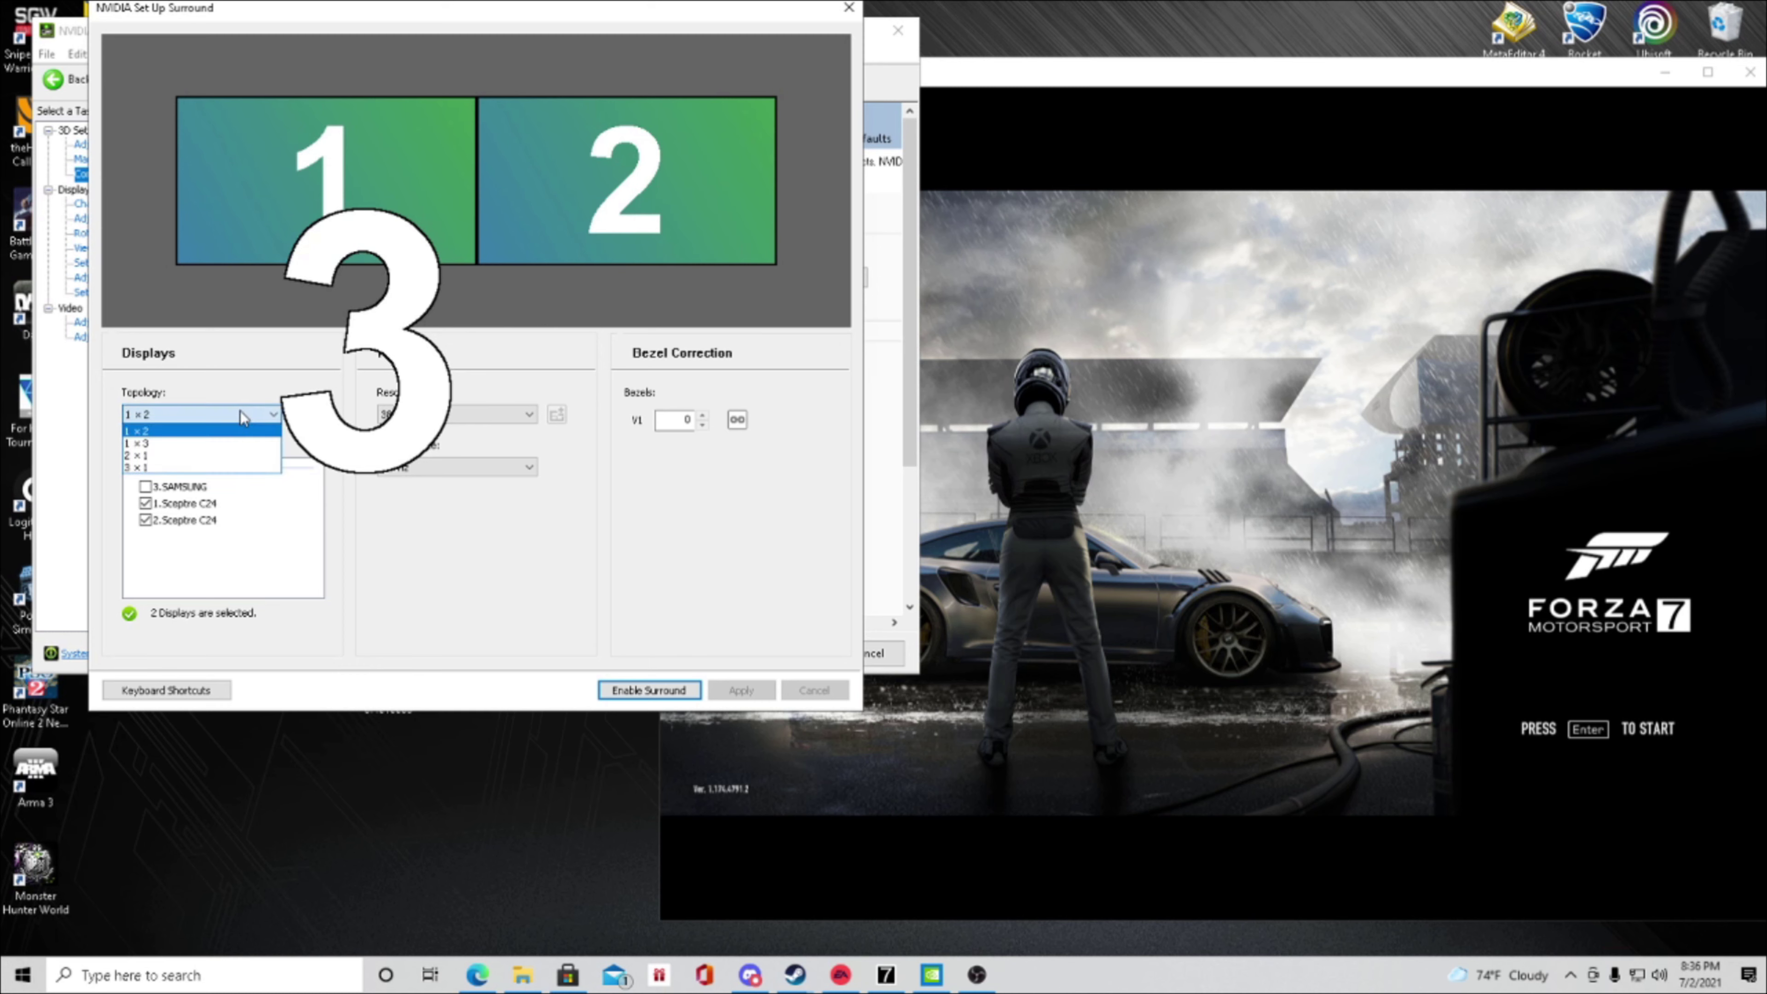
click(188, 446)
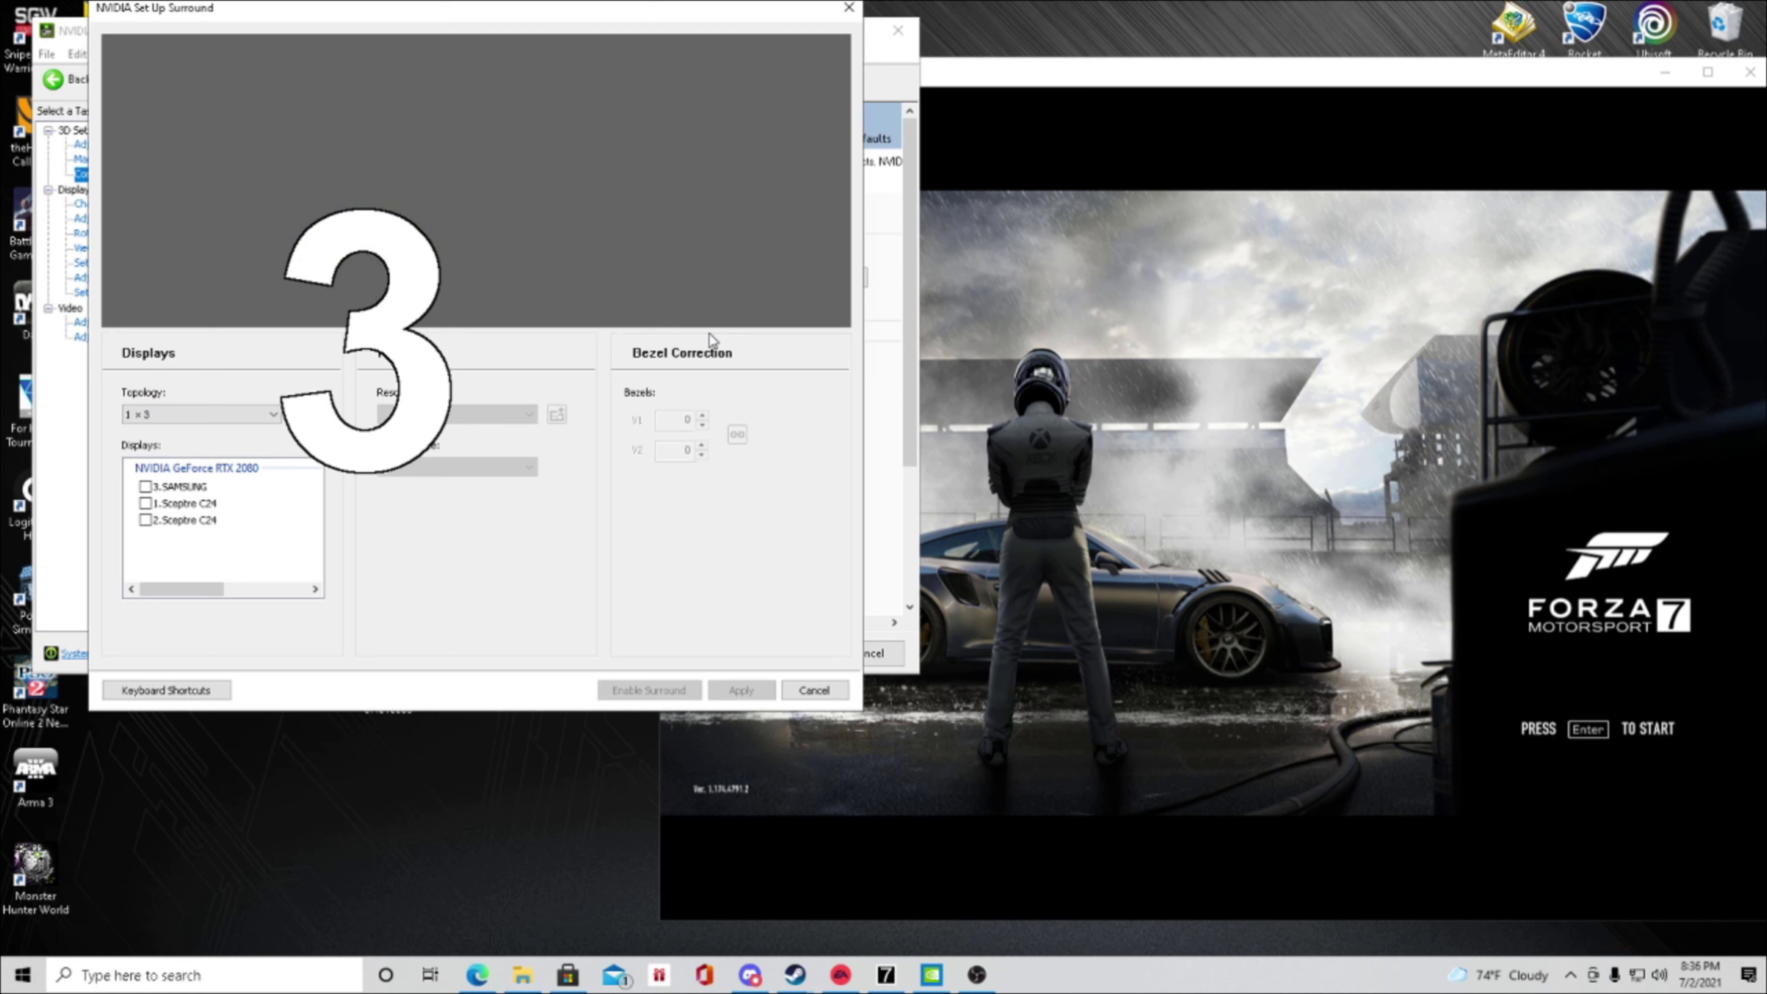
click(145, 486)
click(145, 503)
click(144, 519)
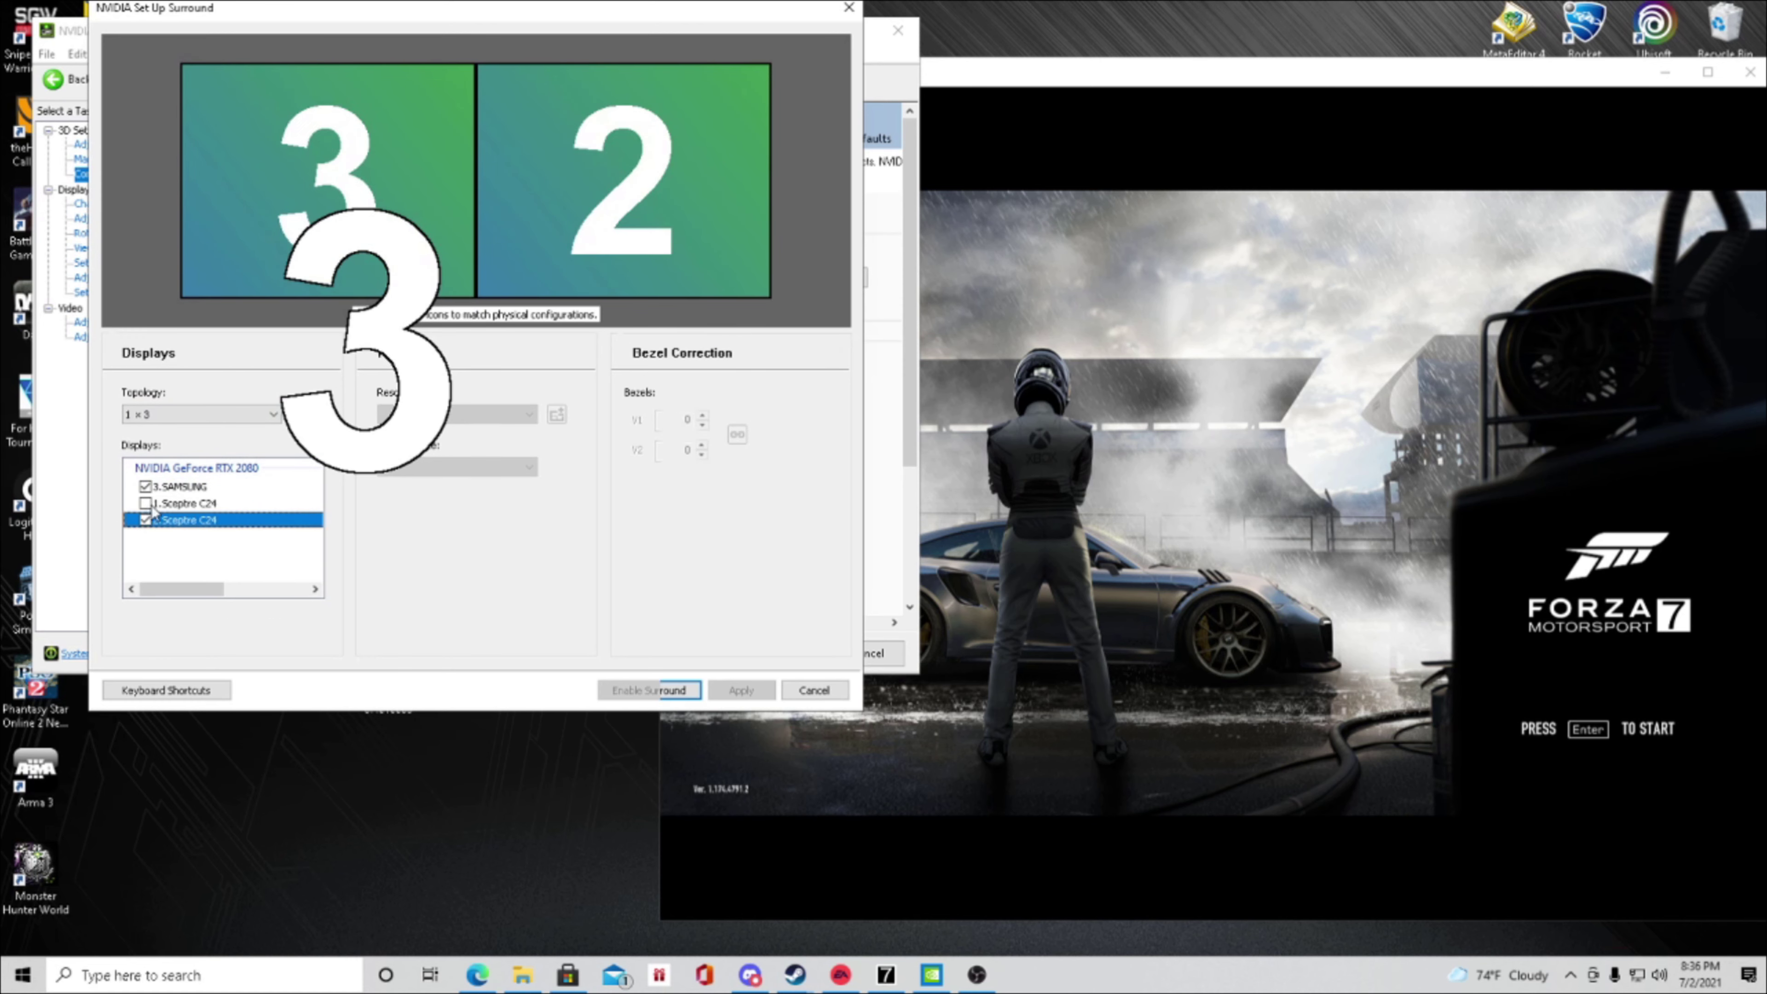
click(201, 414)
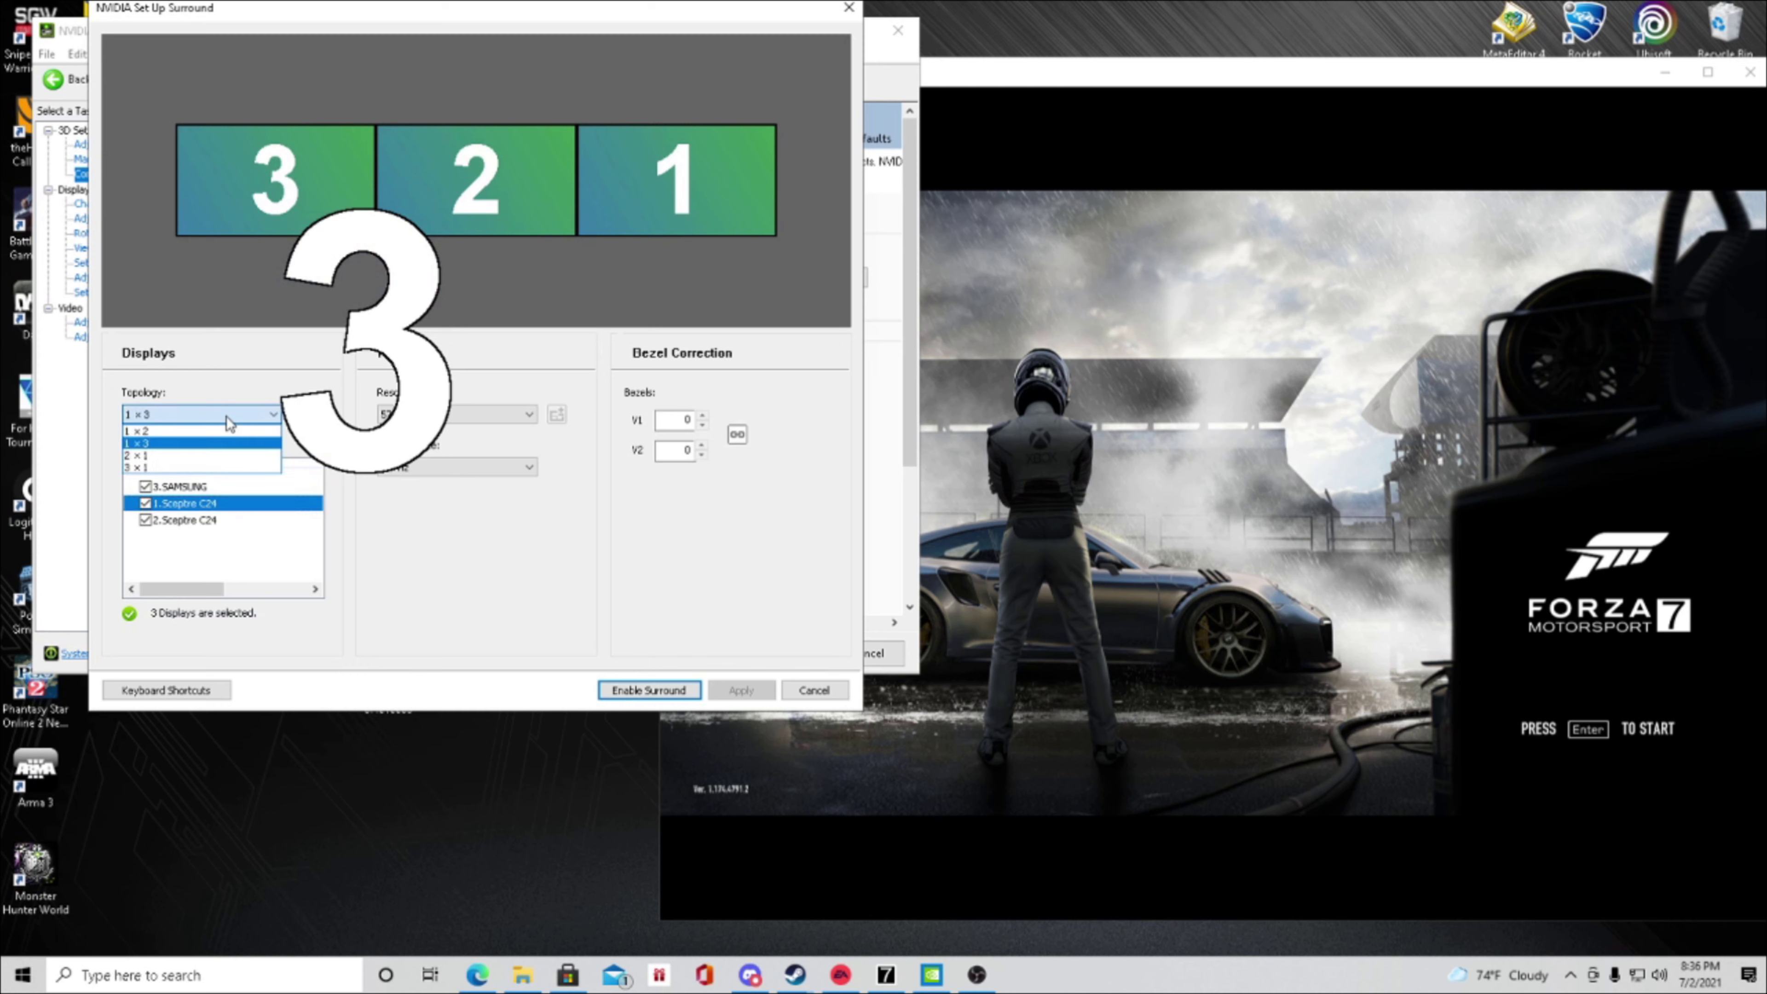
click(213, 478)
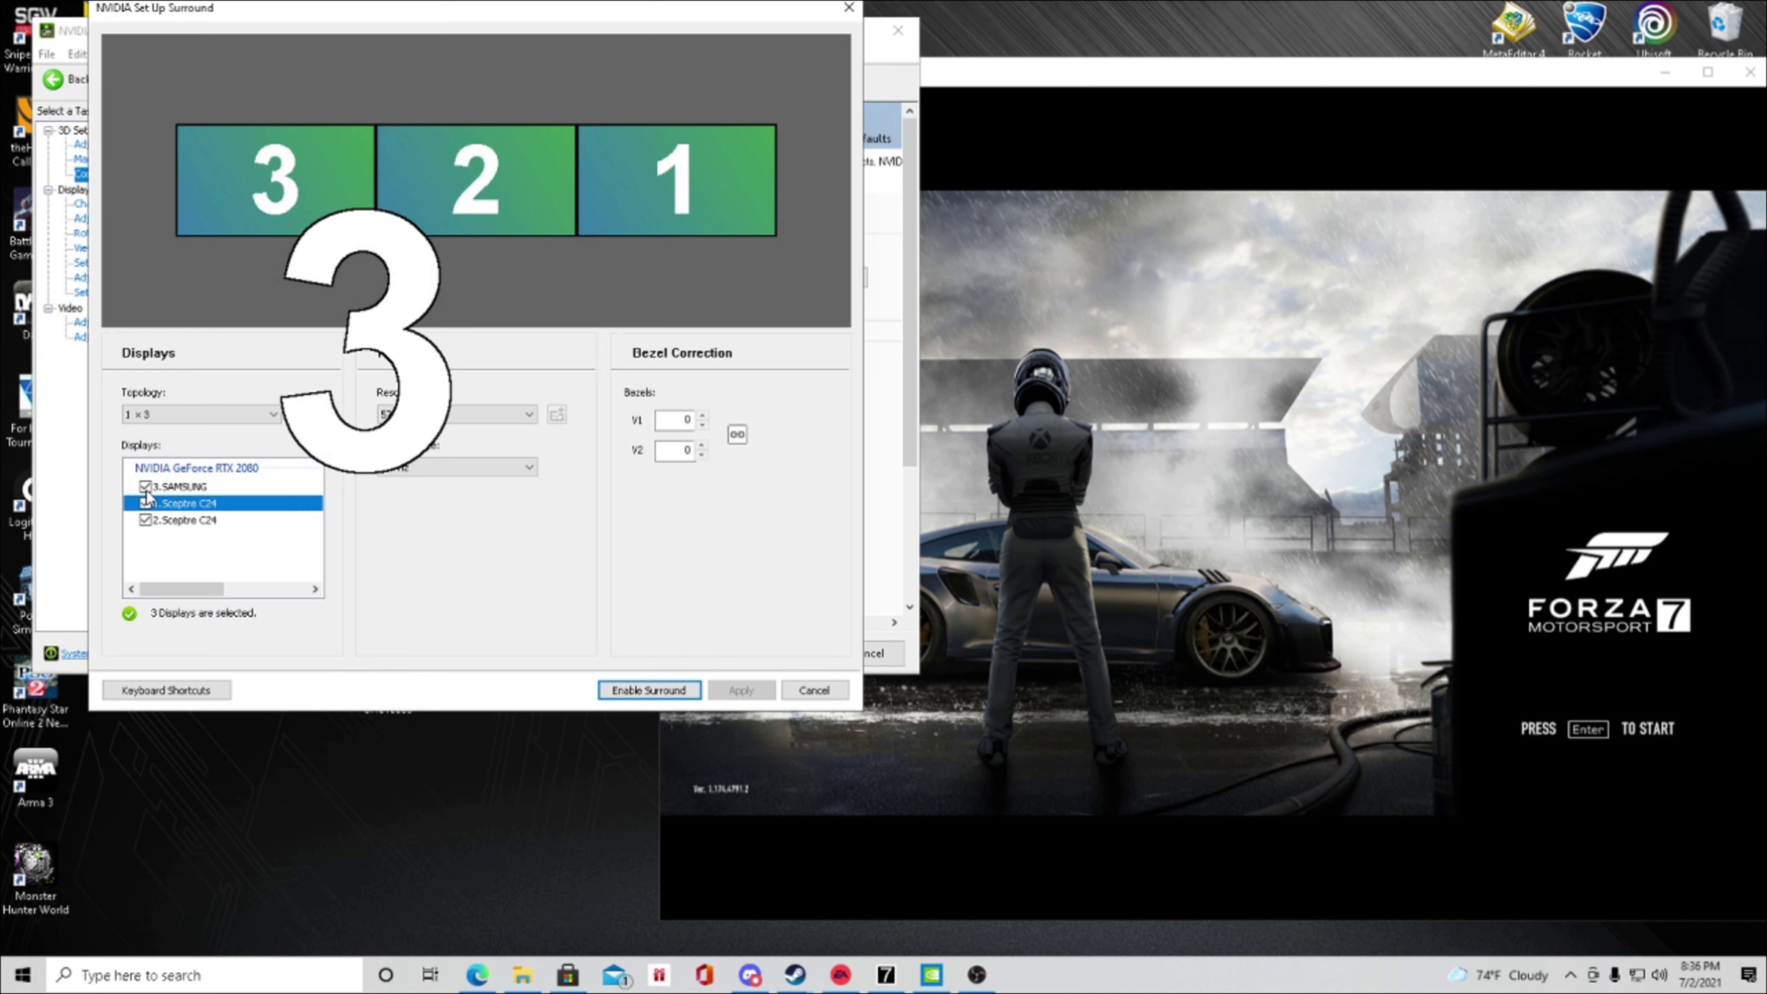
Reorder the SAMSUNG and two Sceptre C24 displays, then try the 3 x 1 stacked topology.
click(145, 486)
click(144, 502)
click(145, 519)
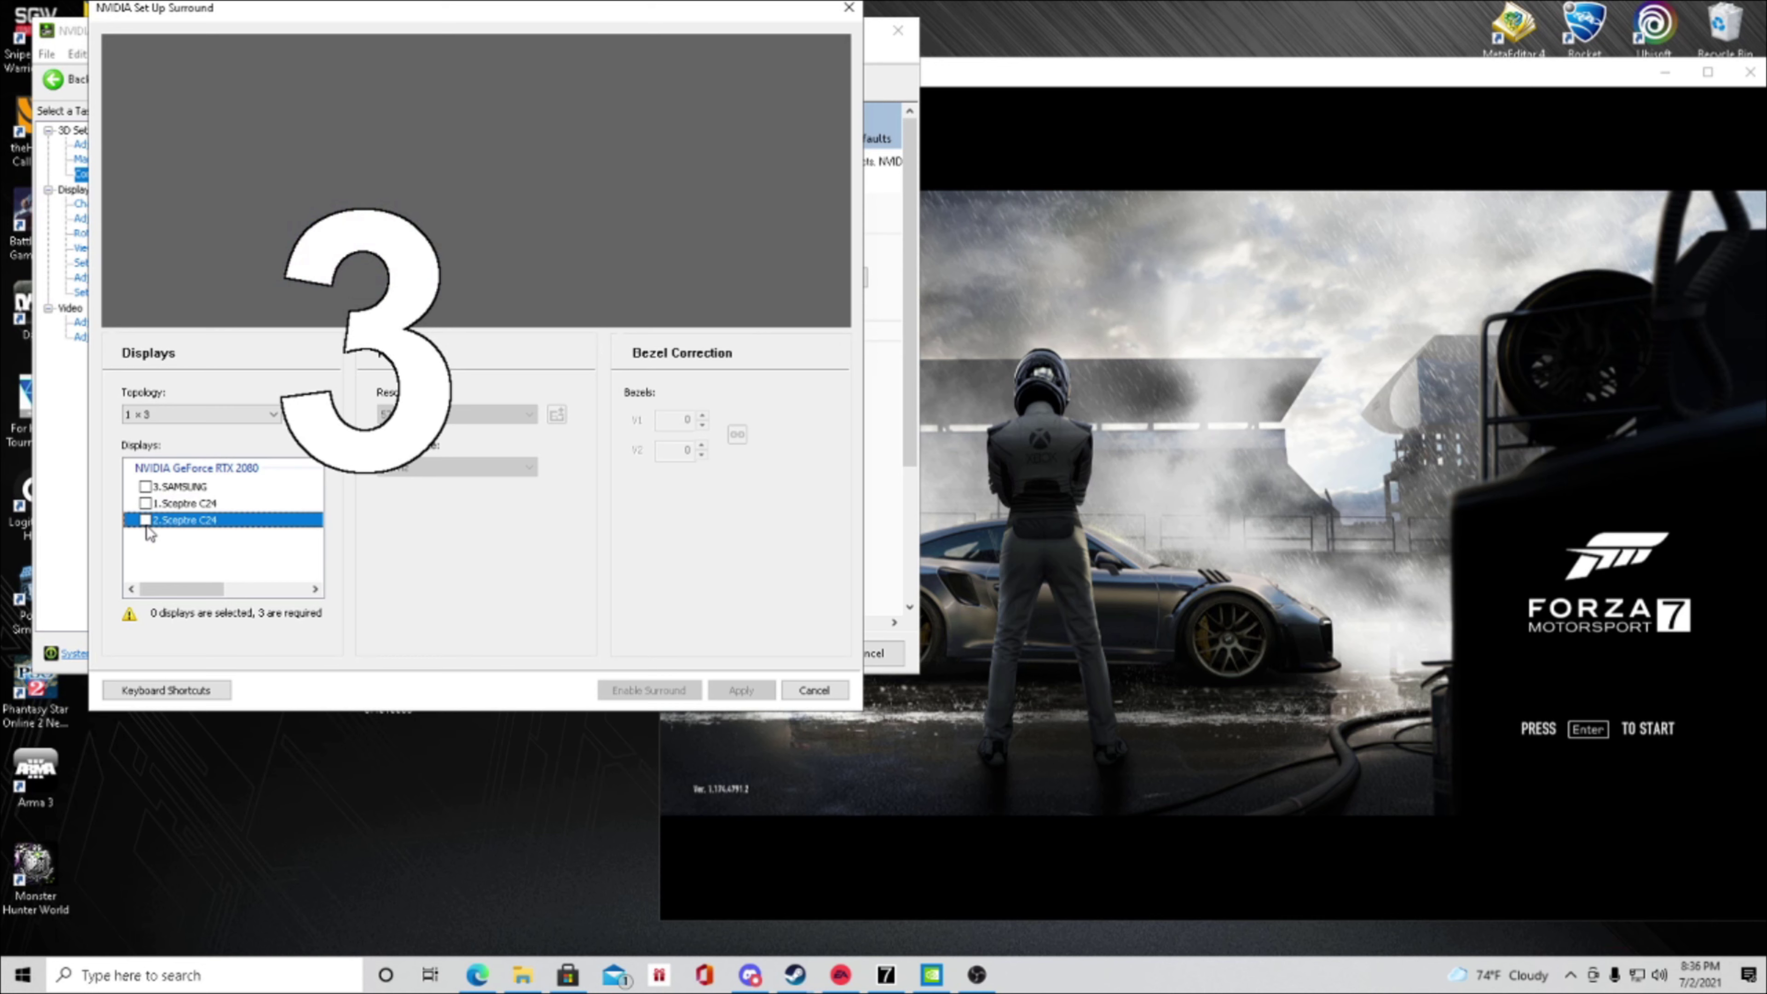
click(144, 502)
click(144, 486)
click(145, 519)
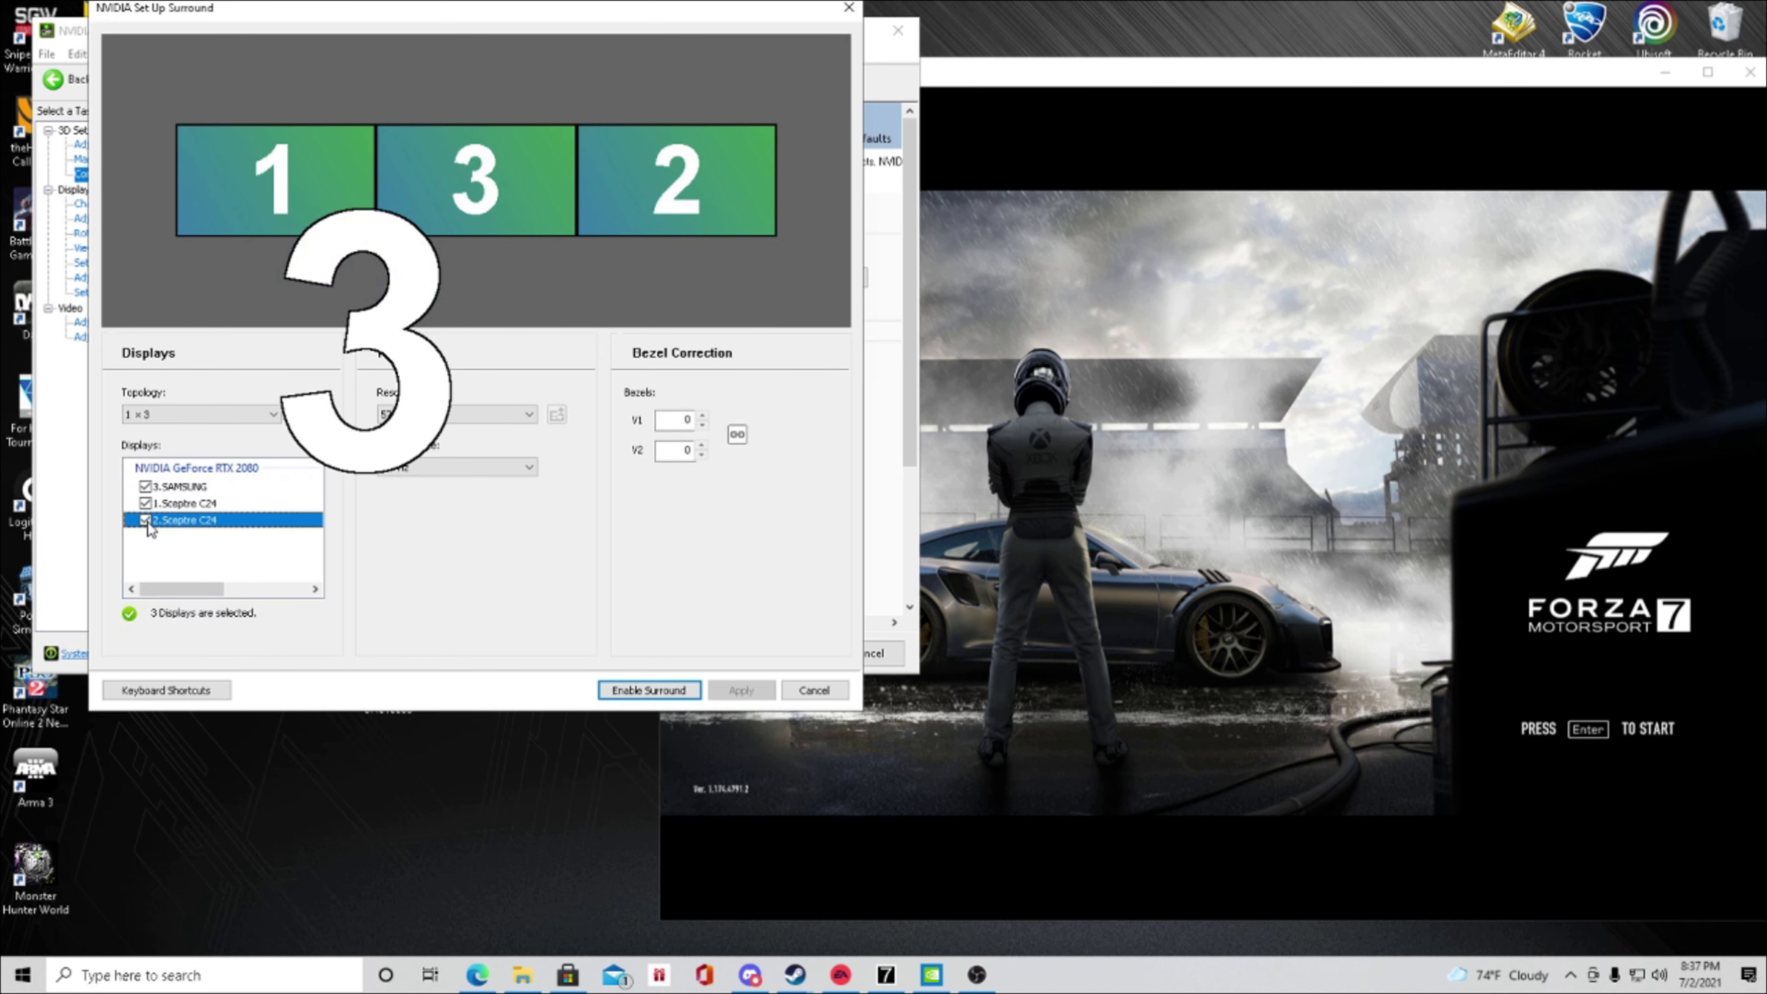
click(209, 414)
click(238, 435)
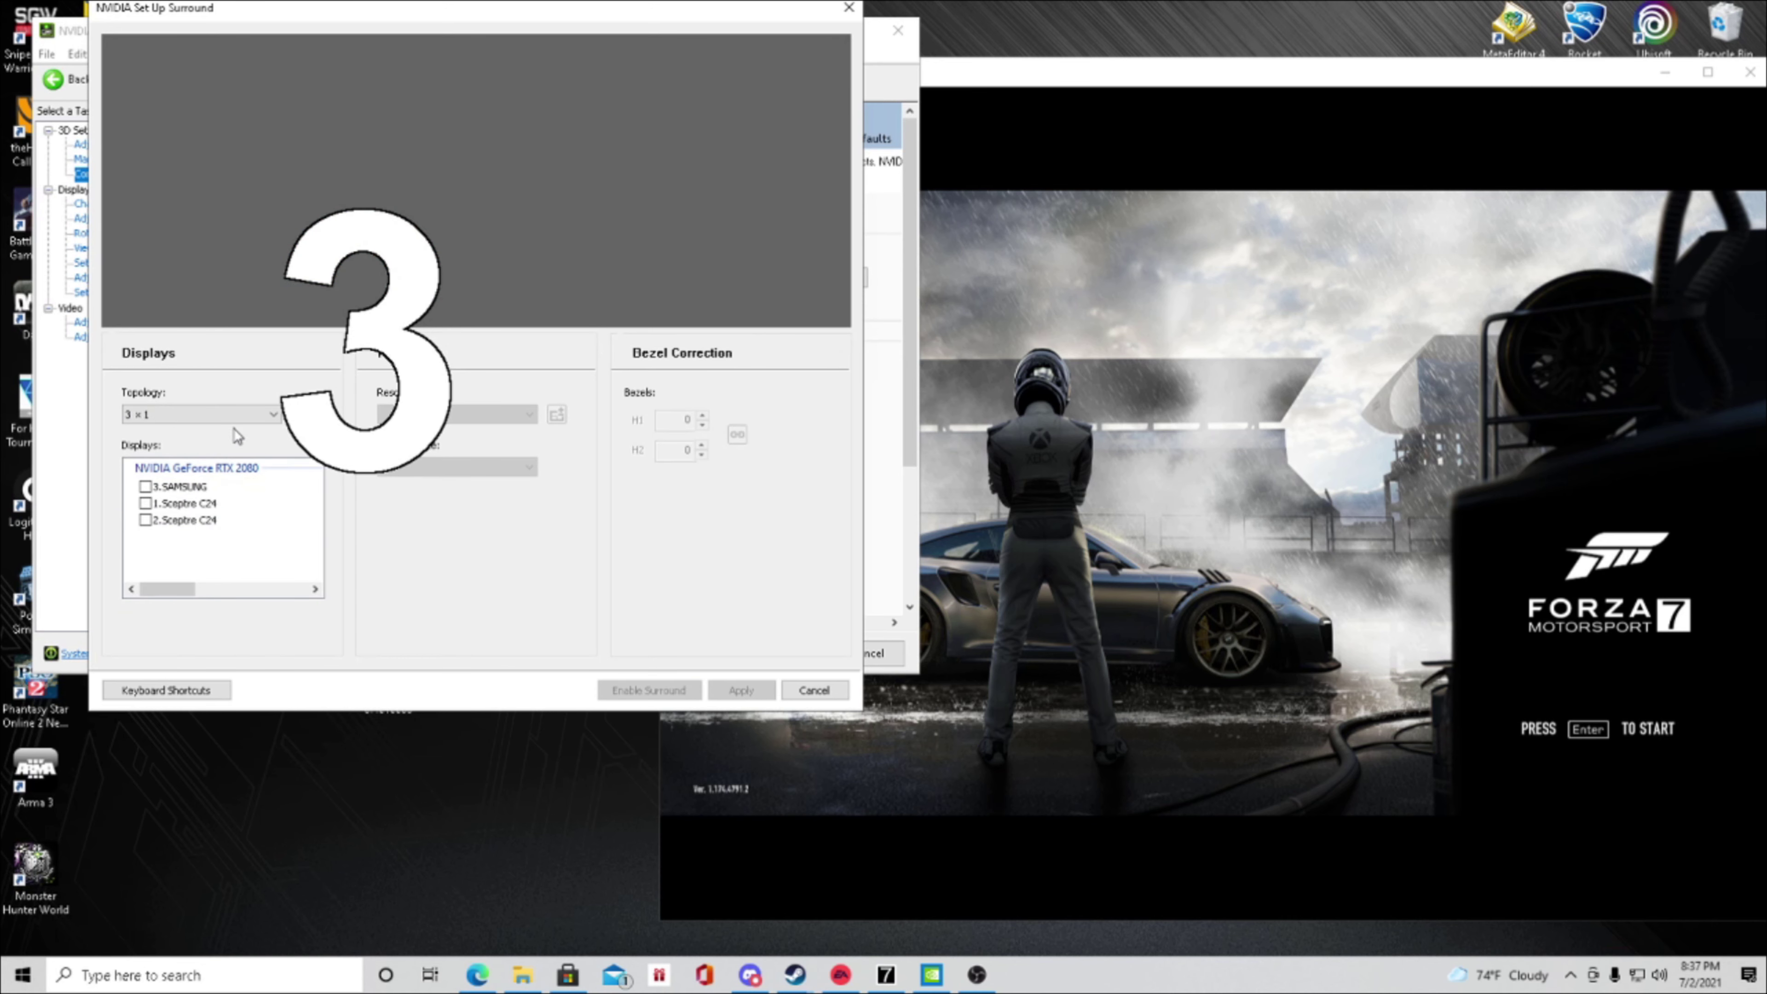
click(144, 486)
click(145, 502)
click(145, 519)
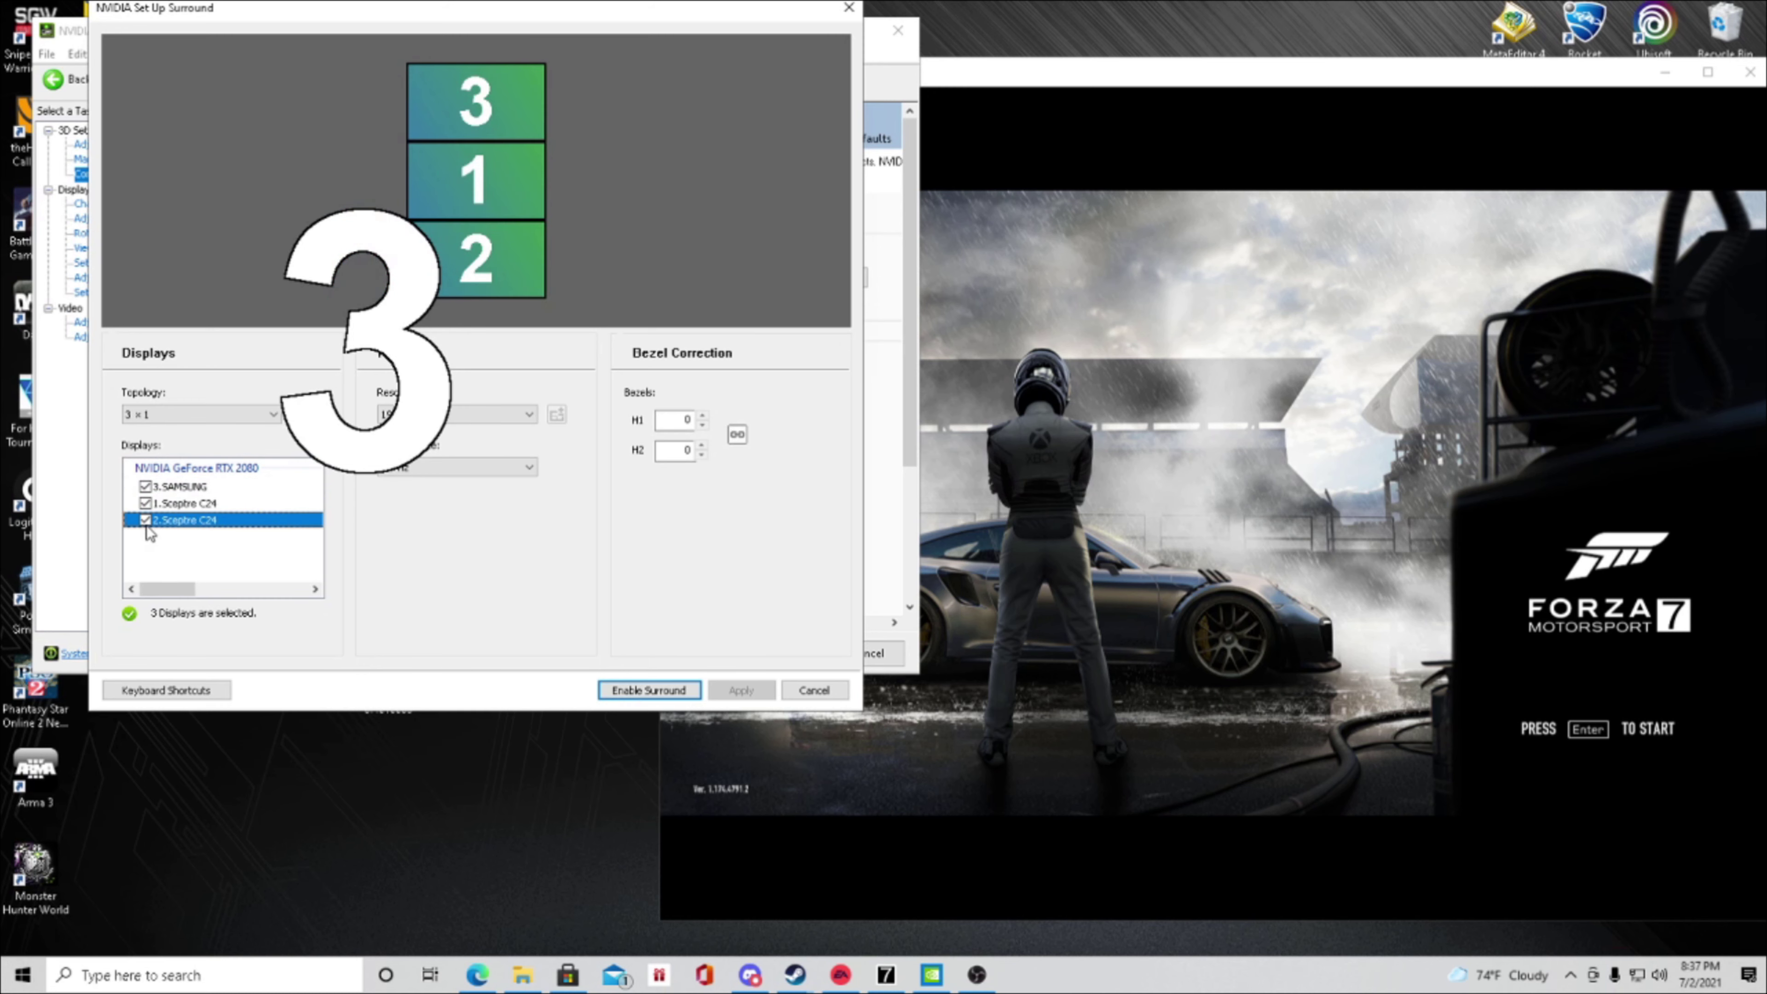
Switch back to the 1 x 3 topology with all three displays ticked.
click(181, 415)
click(163, 428)
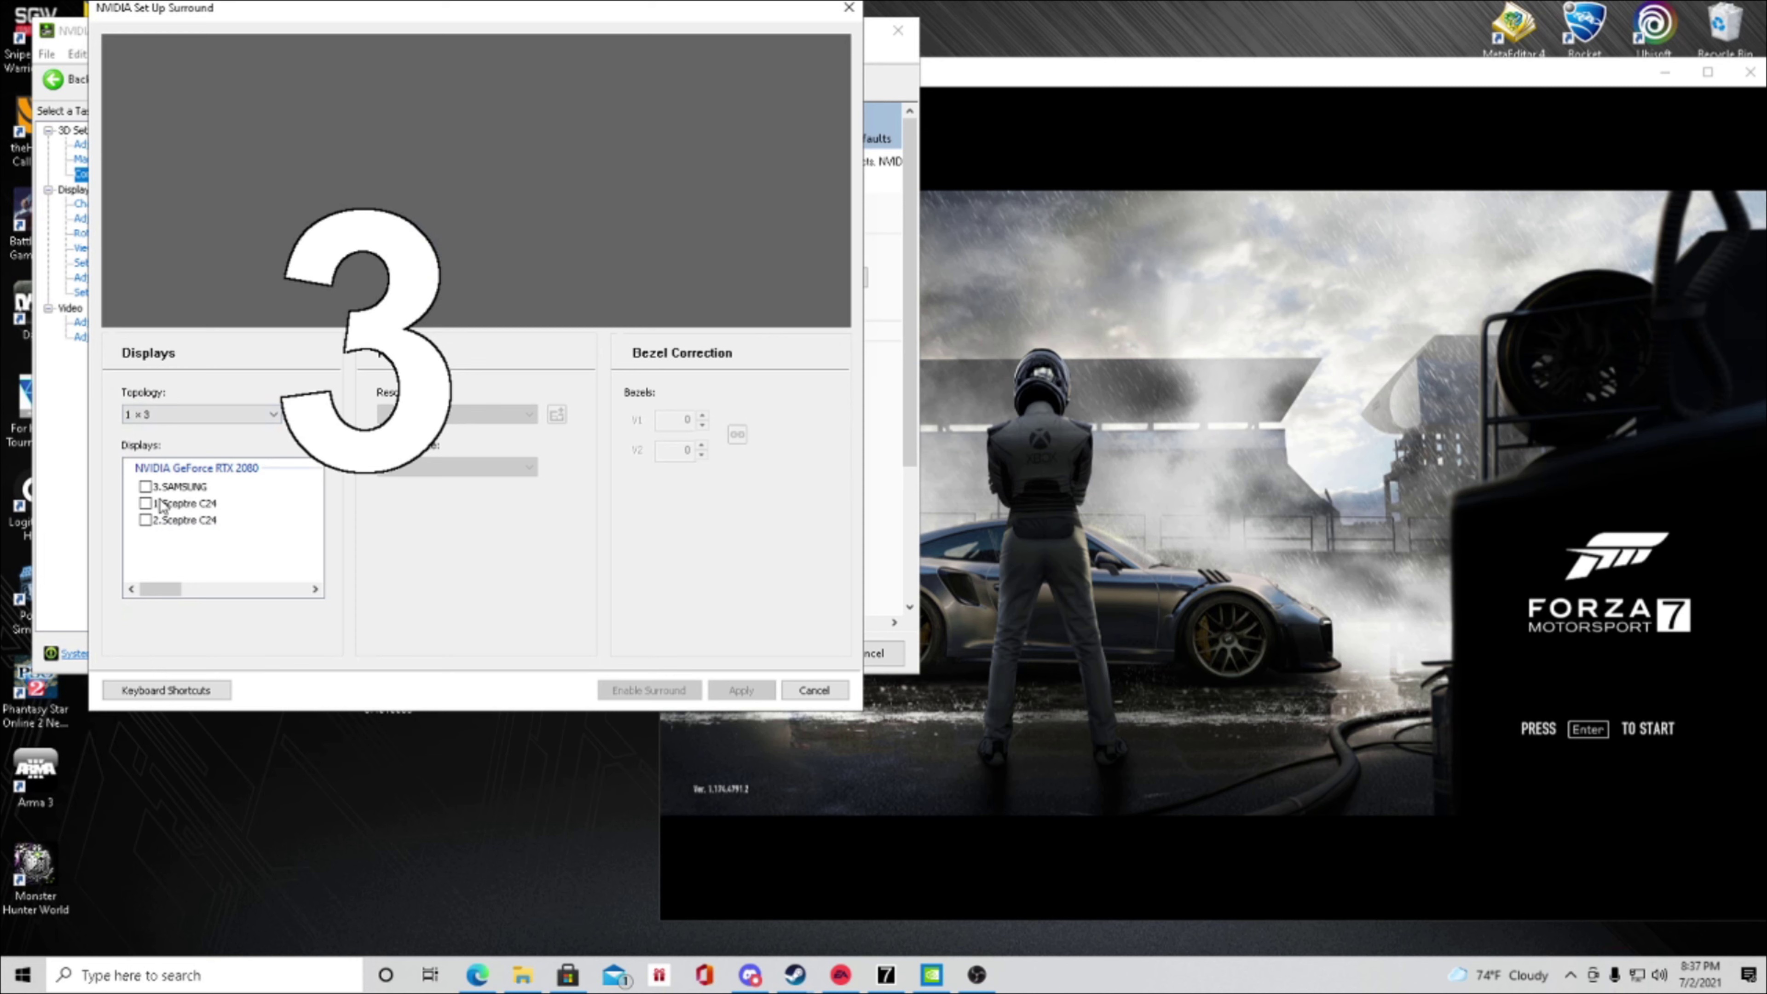
click(145, 520)
click(145, 520)
click(145, 486)
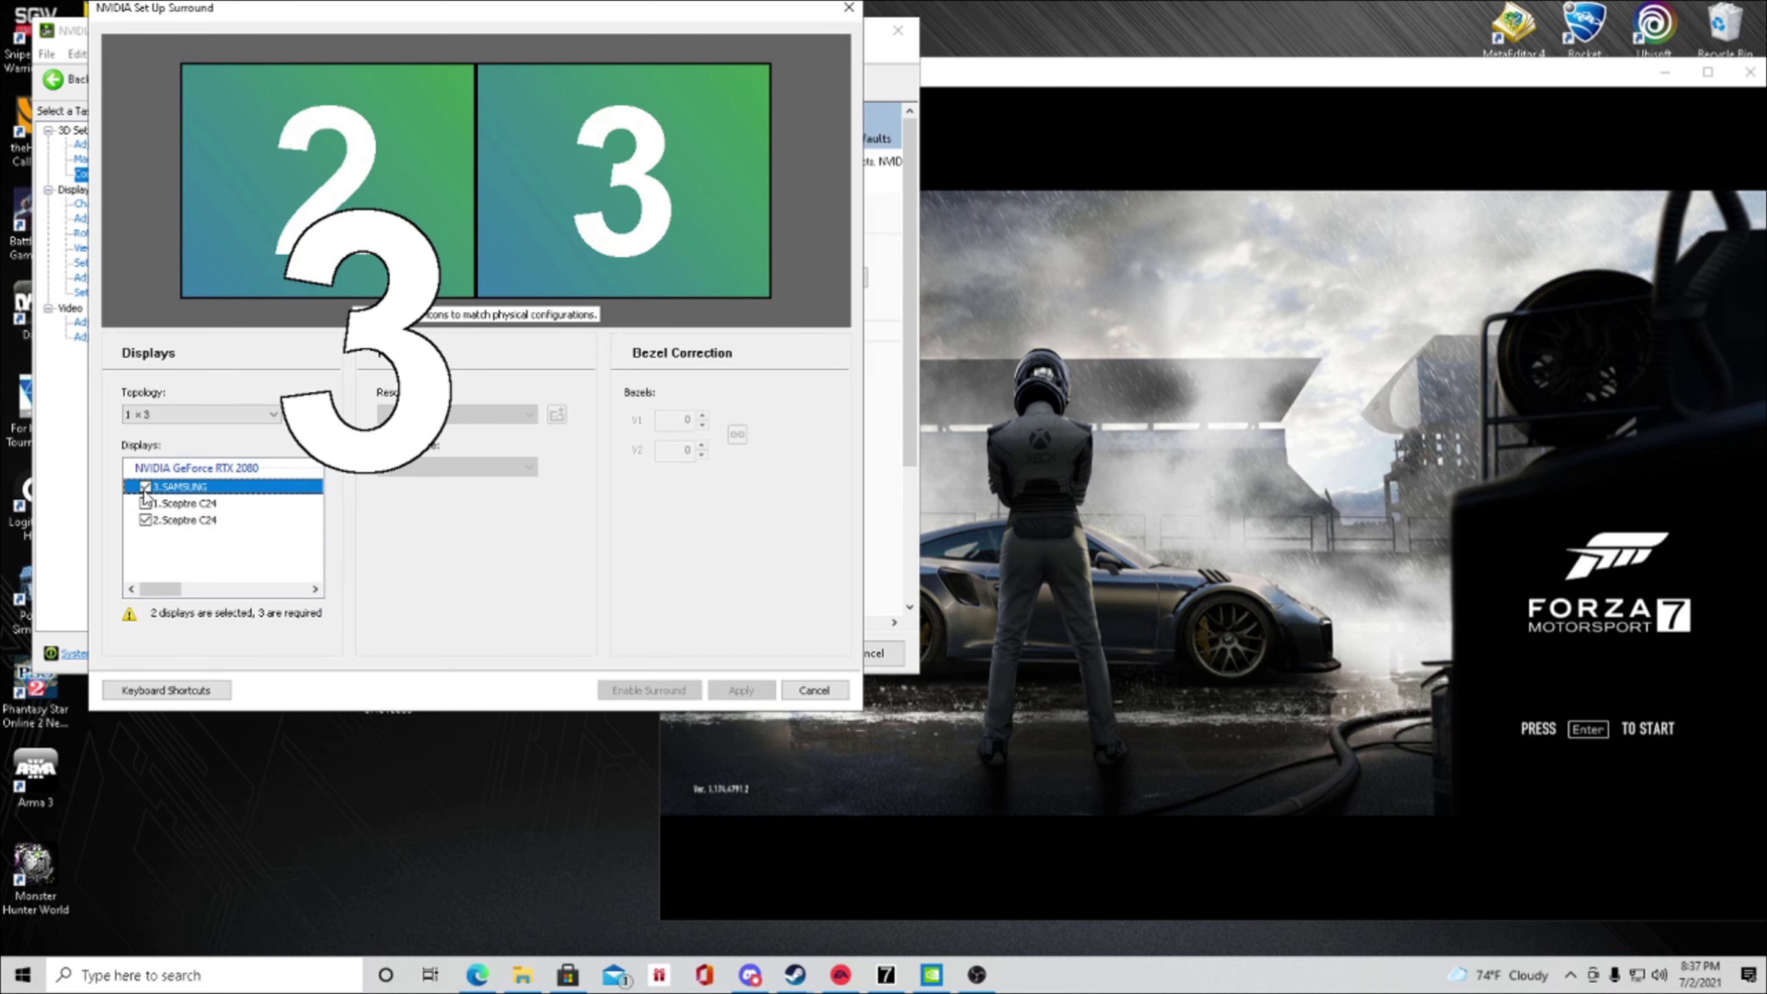
click(145, 504)
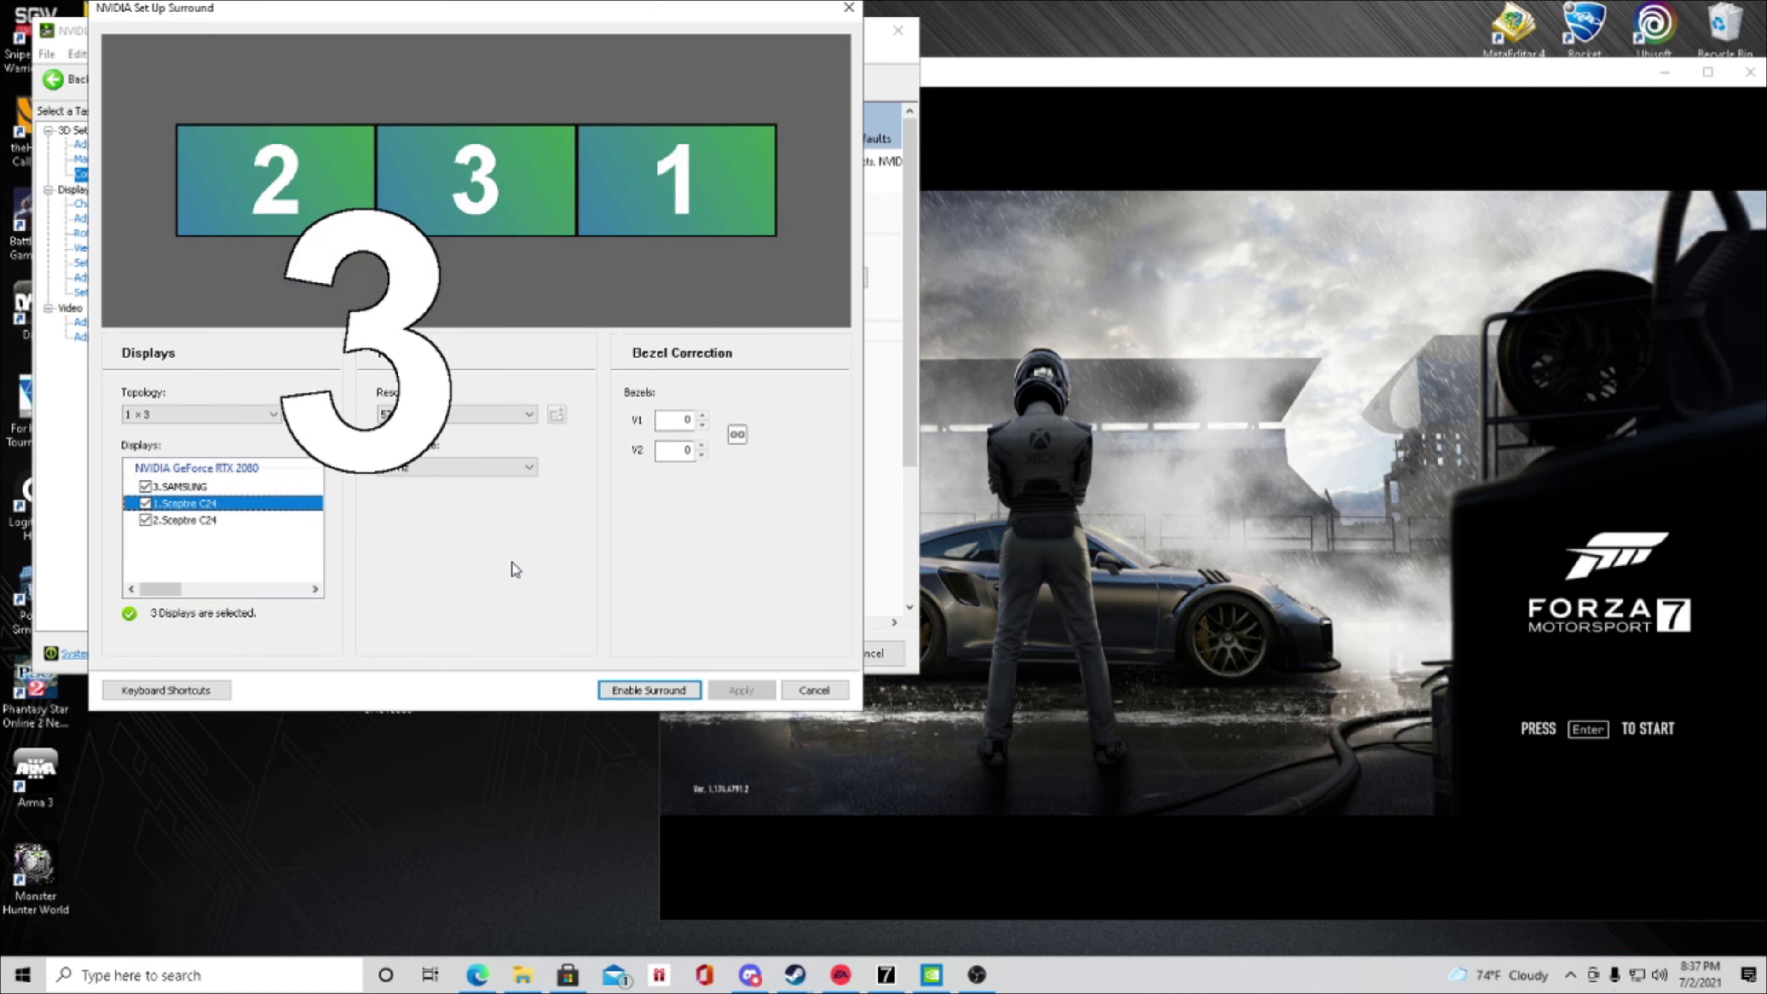
Move the Surround setup window aside and confirm 5760 × 1080 resolution at 60 Hz.
click(621, 688)
drag(485, 9, 987, 44)
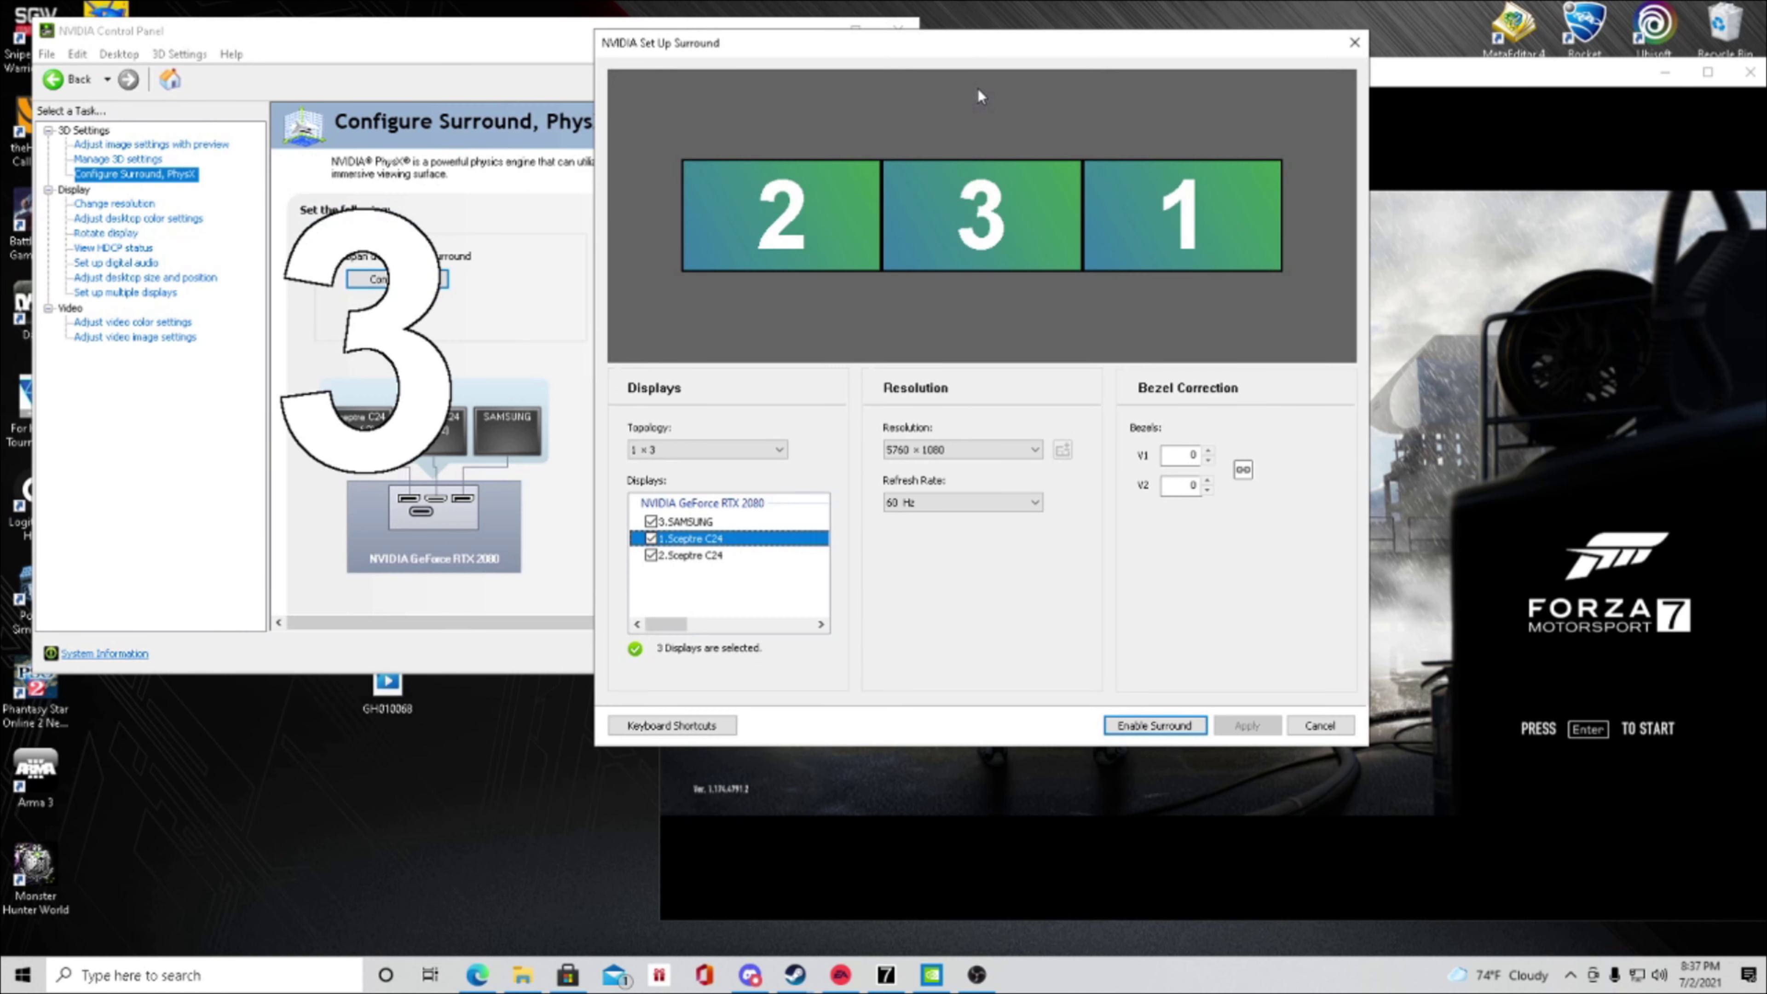
click(960, 459)
click(958, 463)
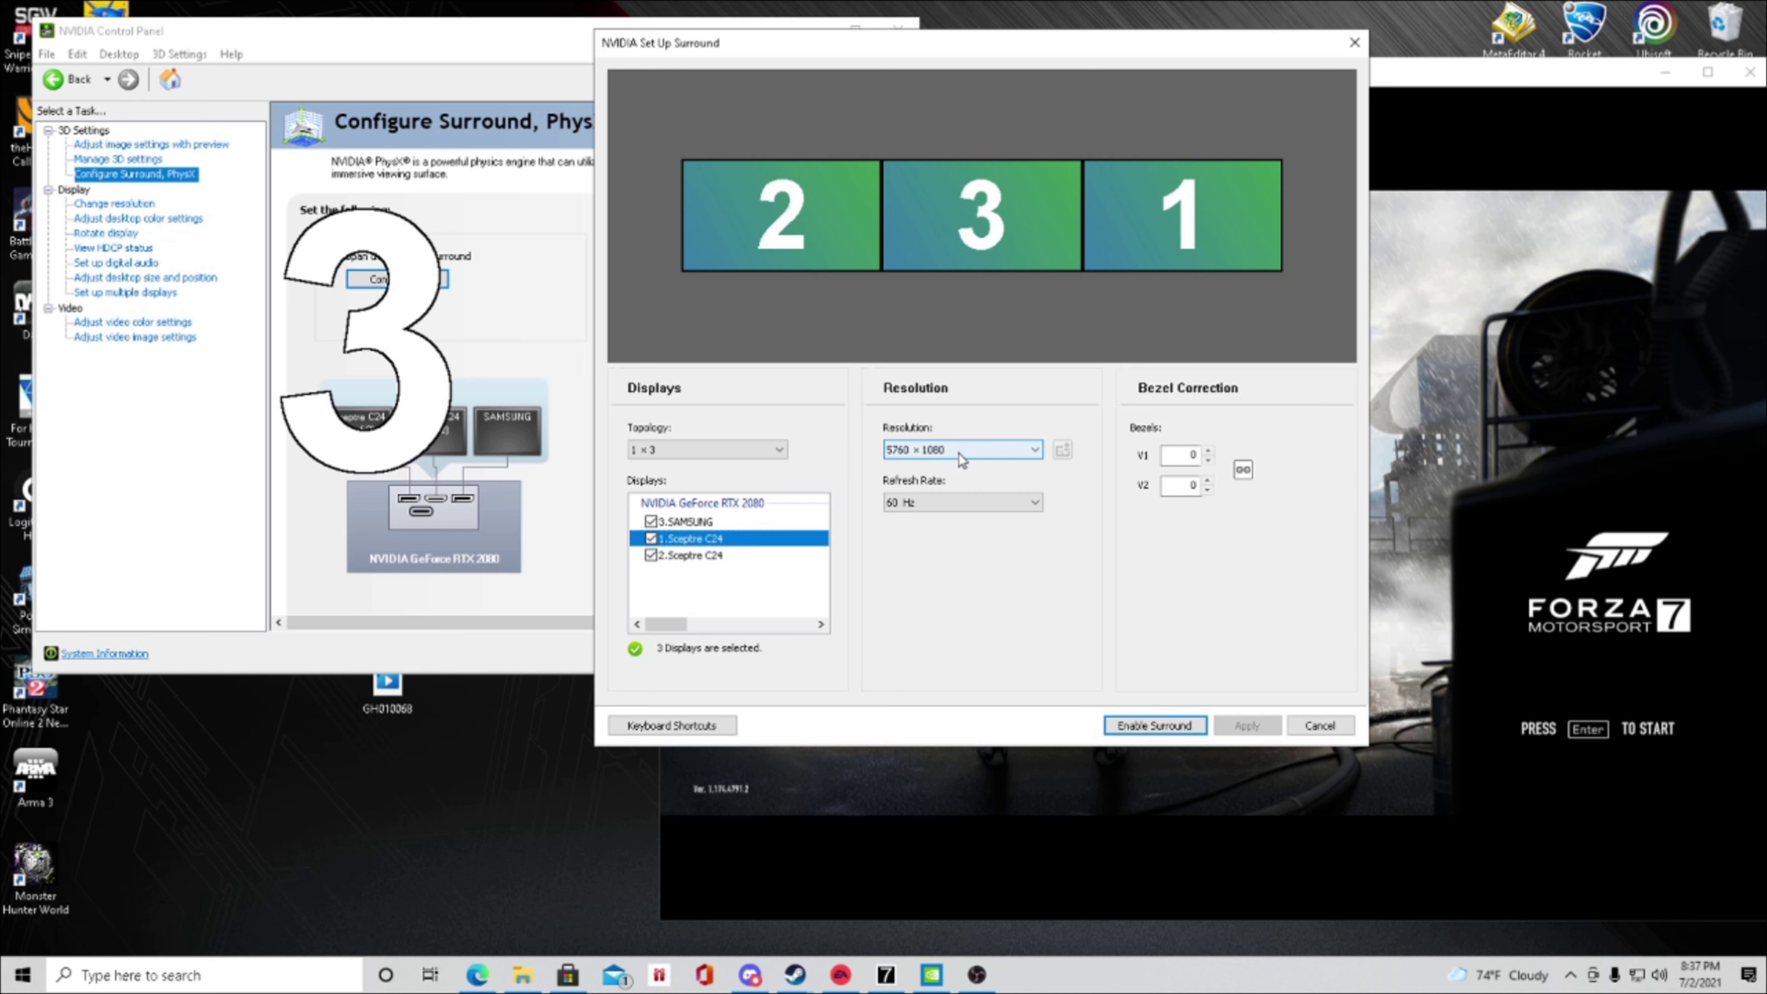
click(950, 505)
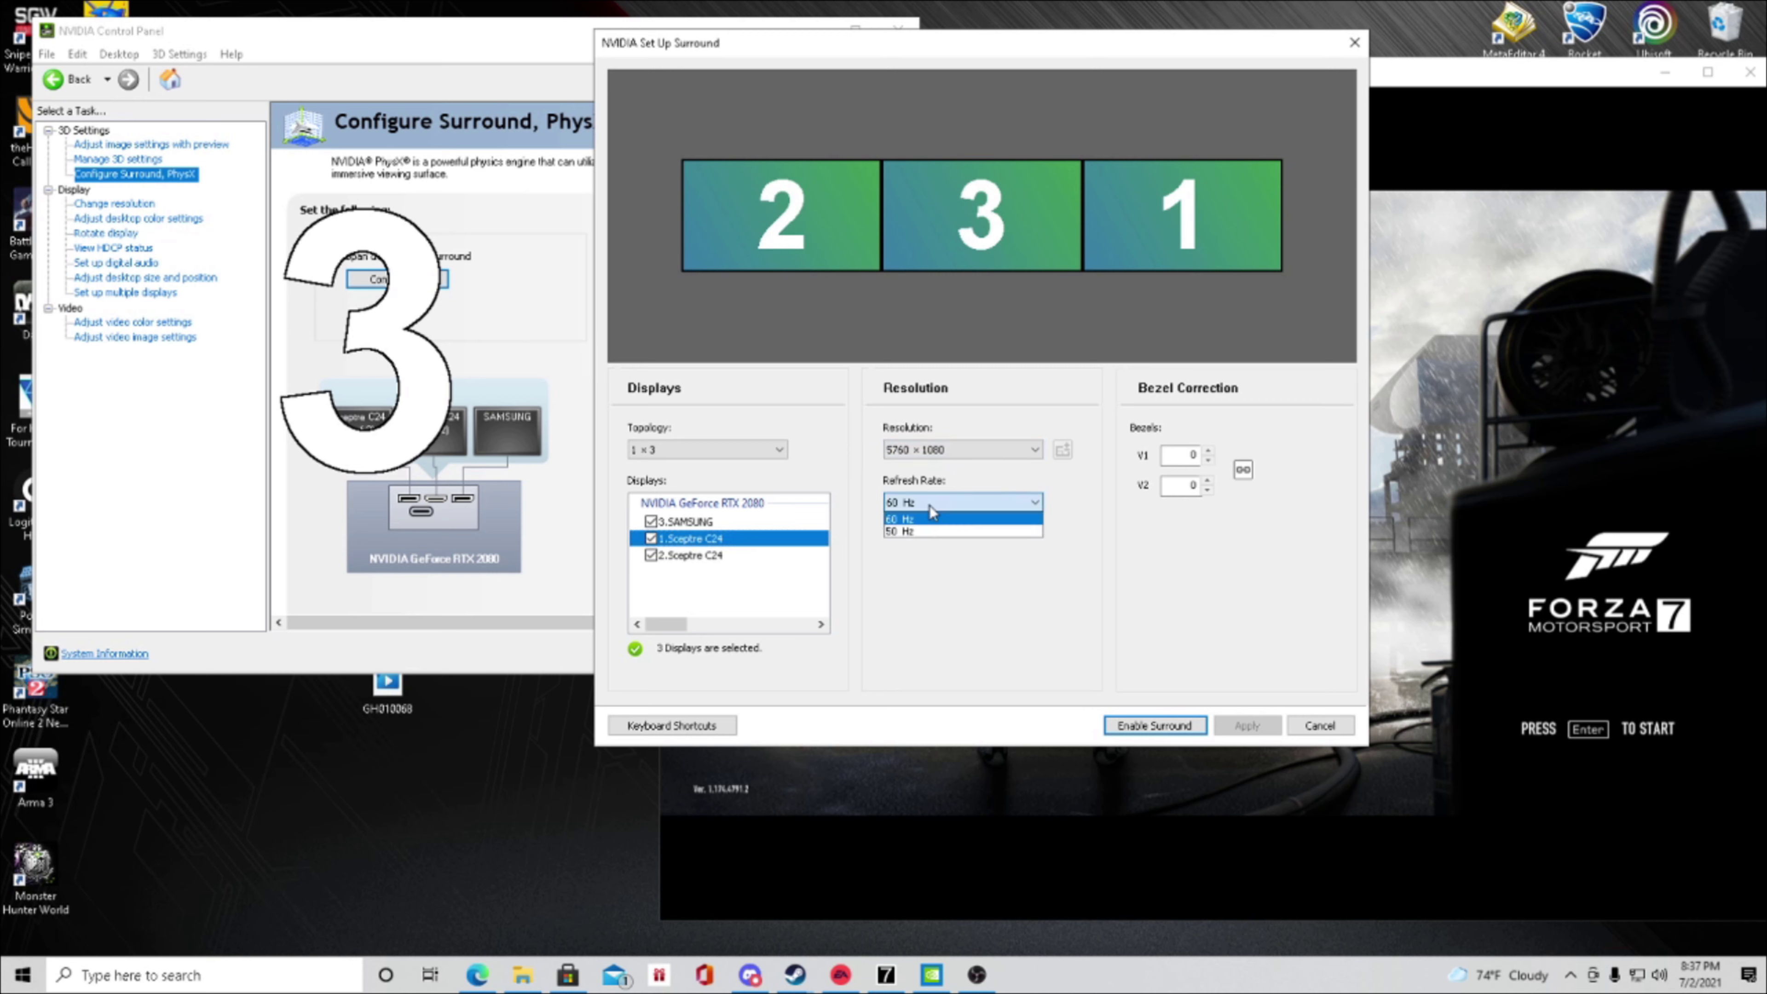
click(929, 520)
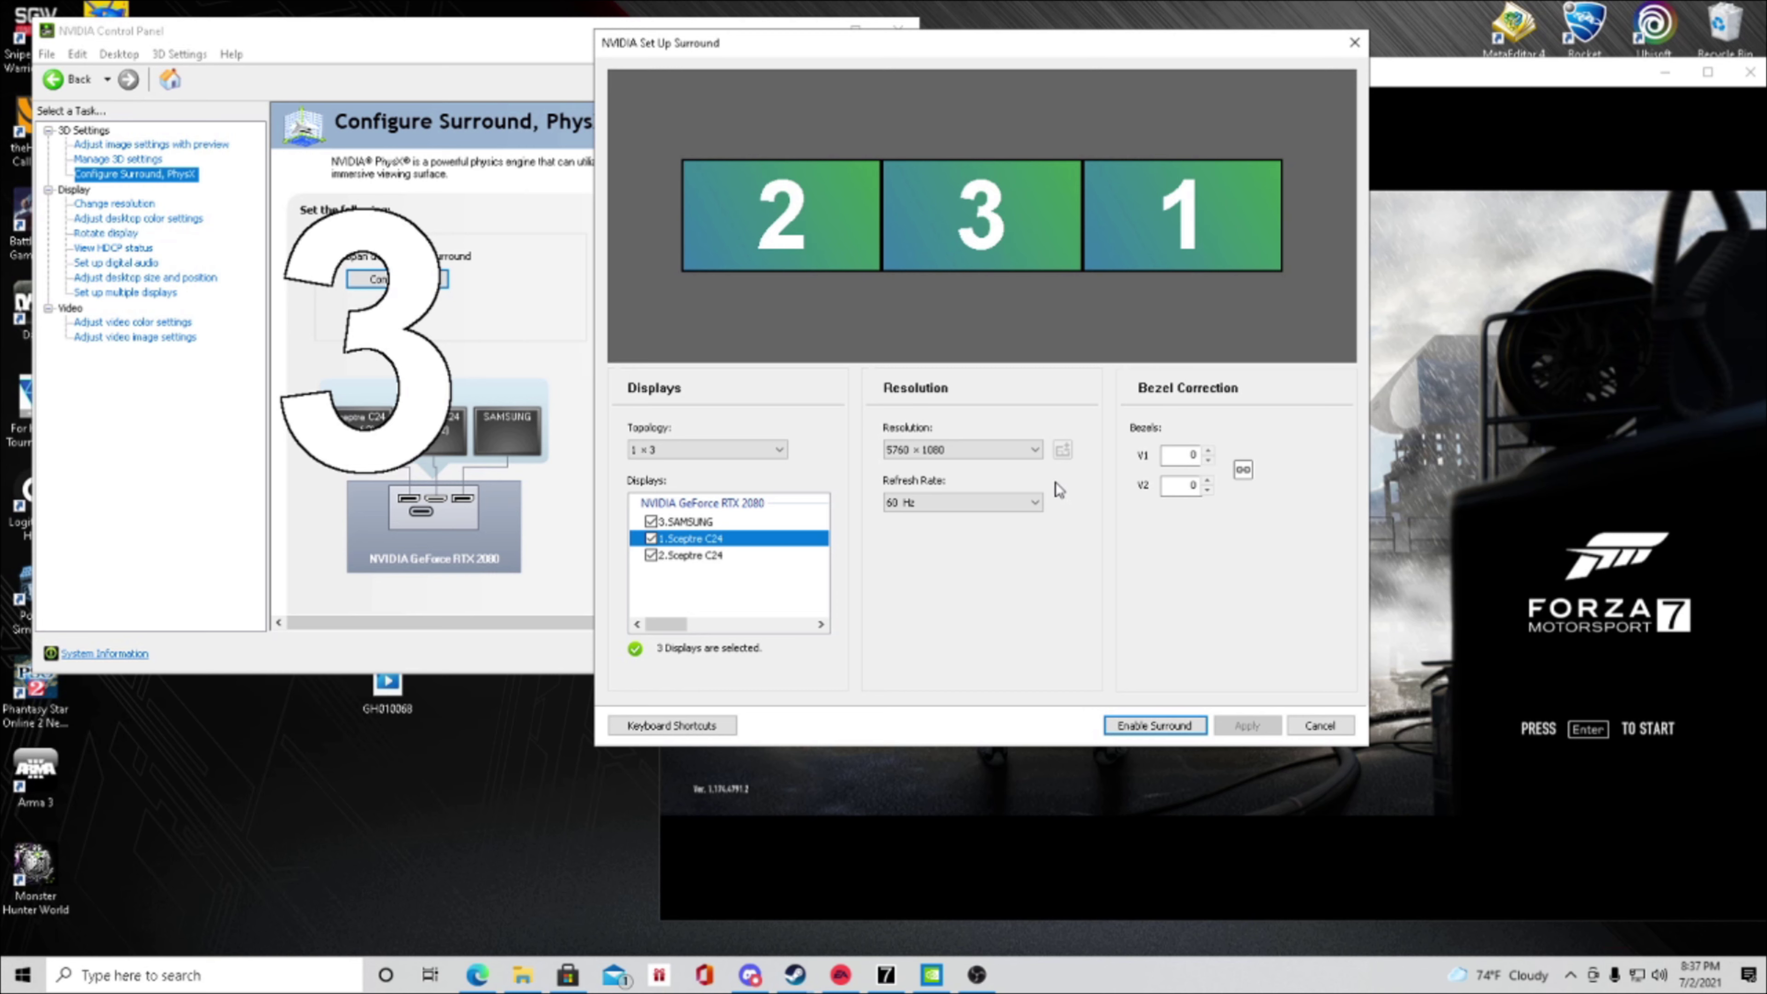
Apply Enable Surround in the Set Up Surround dialog for the 1 x 3 span.
click(1147, 730)
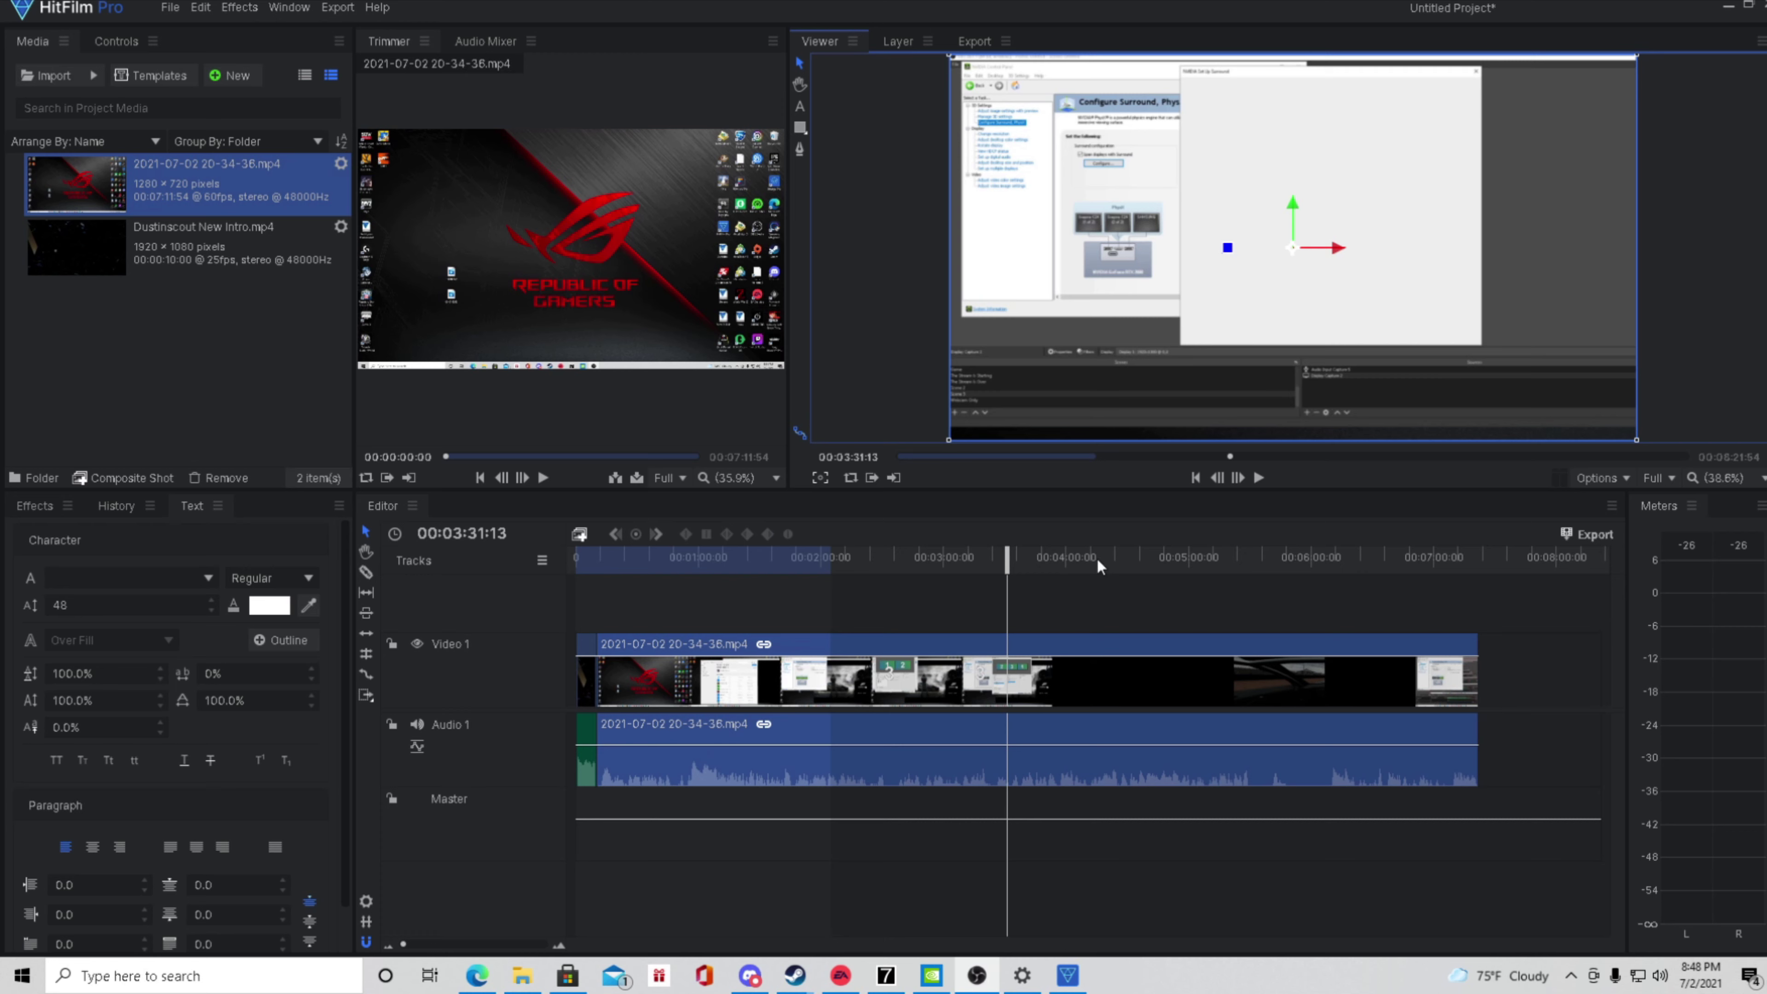
Drag the HitFilm timeline playhead from 00:03:31:13 forward to 00:03:48:28.
drag(1007, 556, 1057, 585)
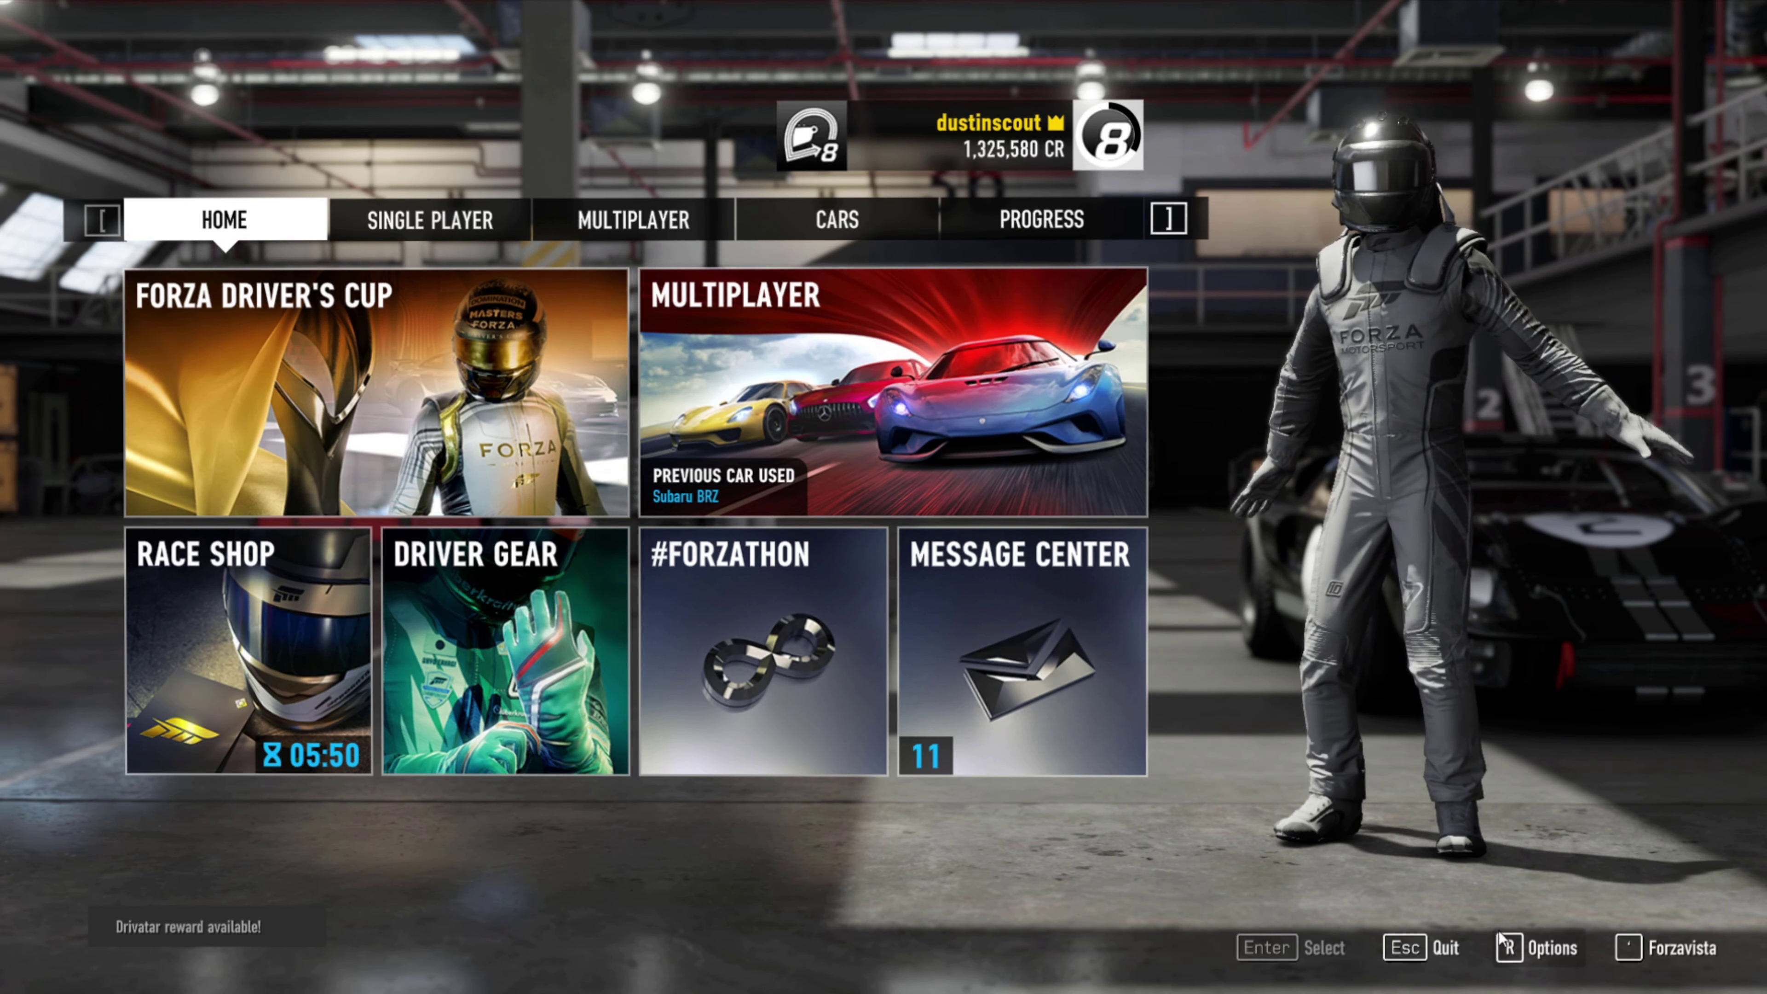
In the game's Options > Video, set Resolution to 1920x1080.
click(1539, 945)
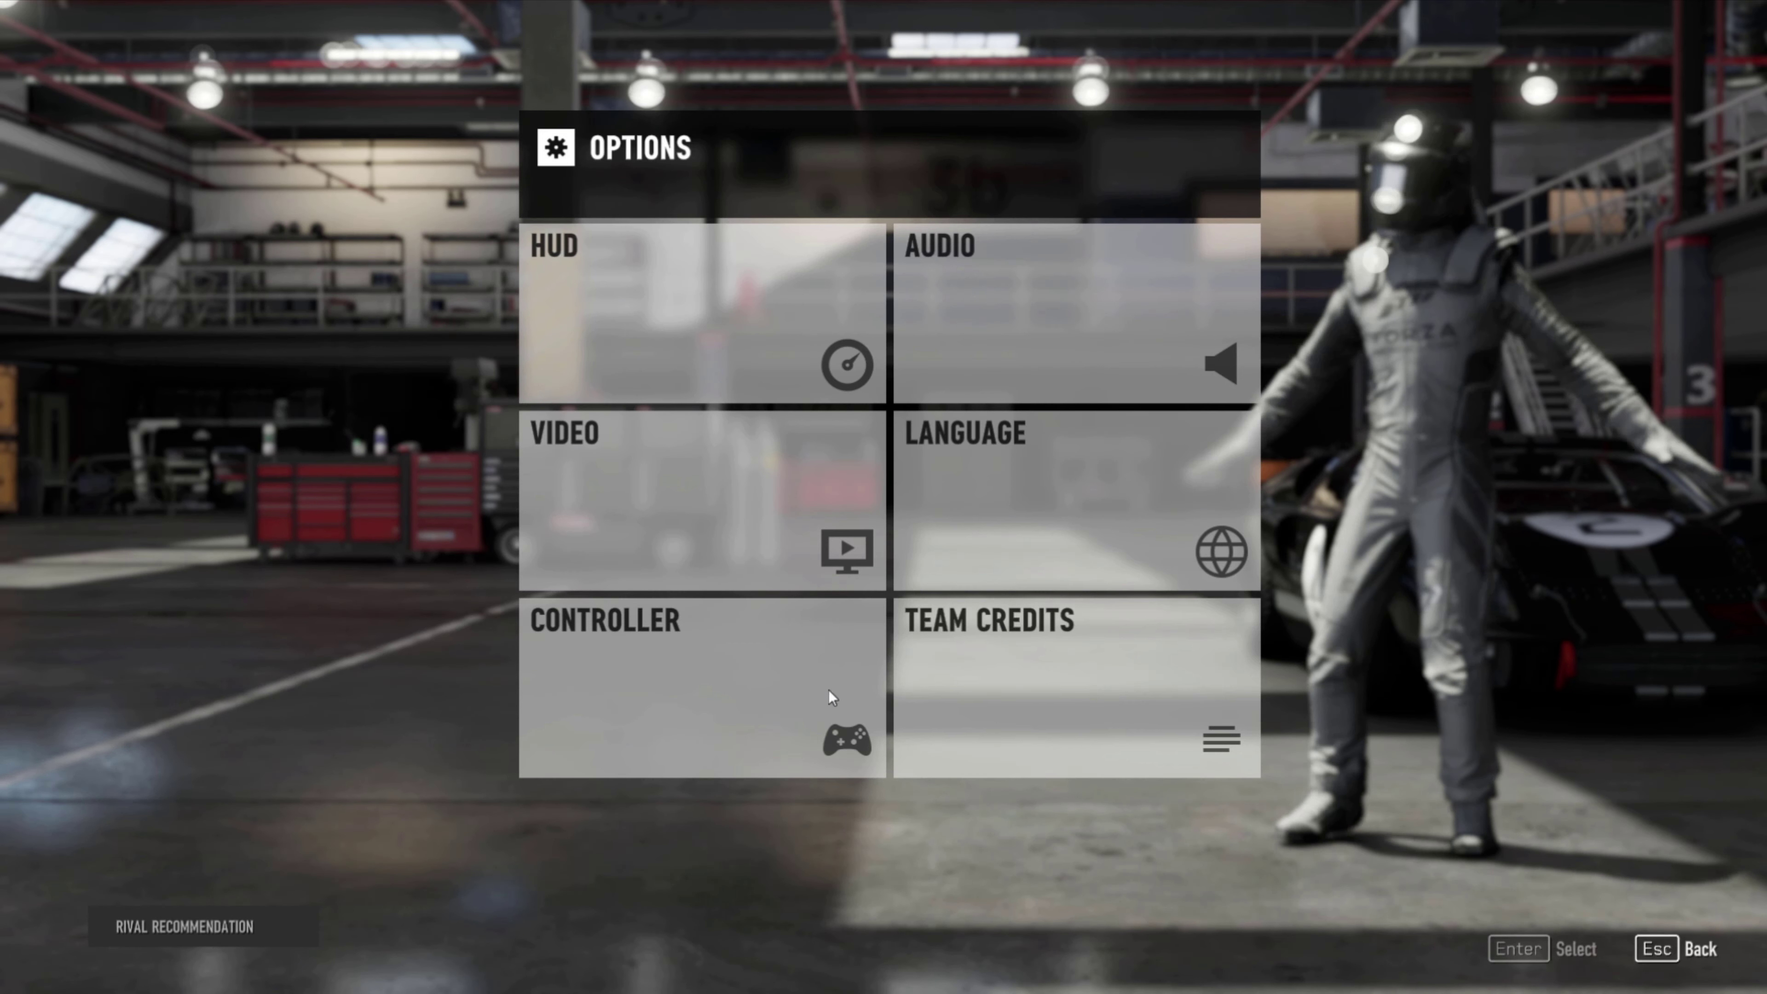
click(646, 482)
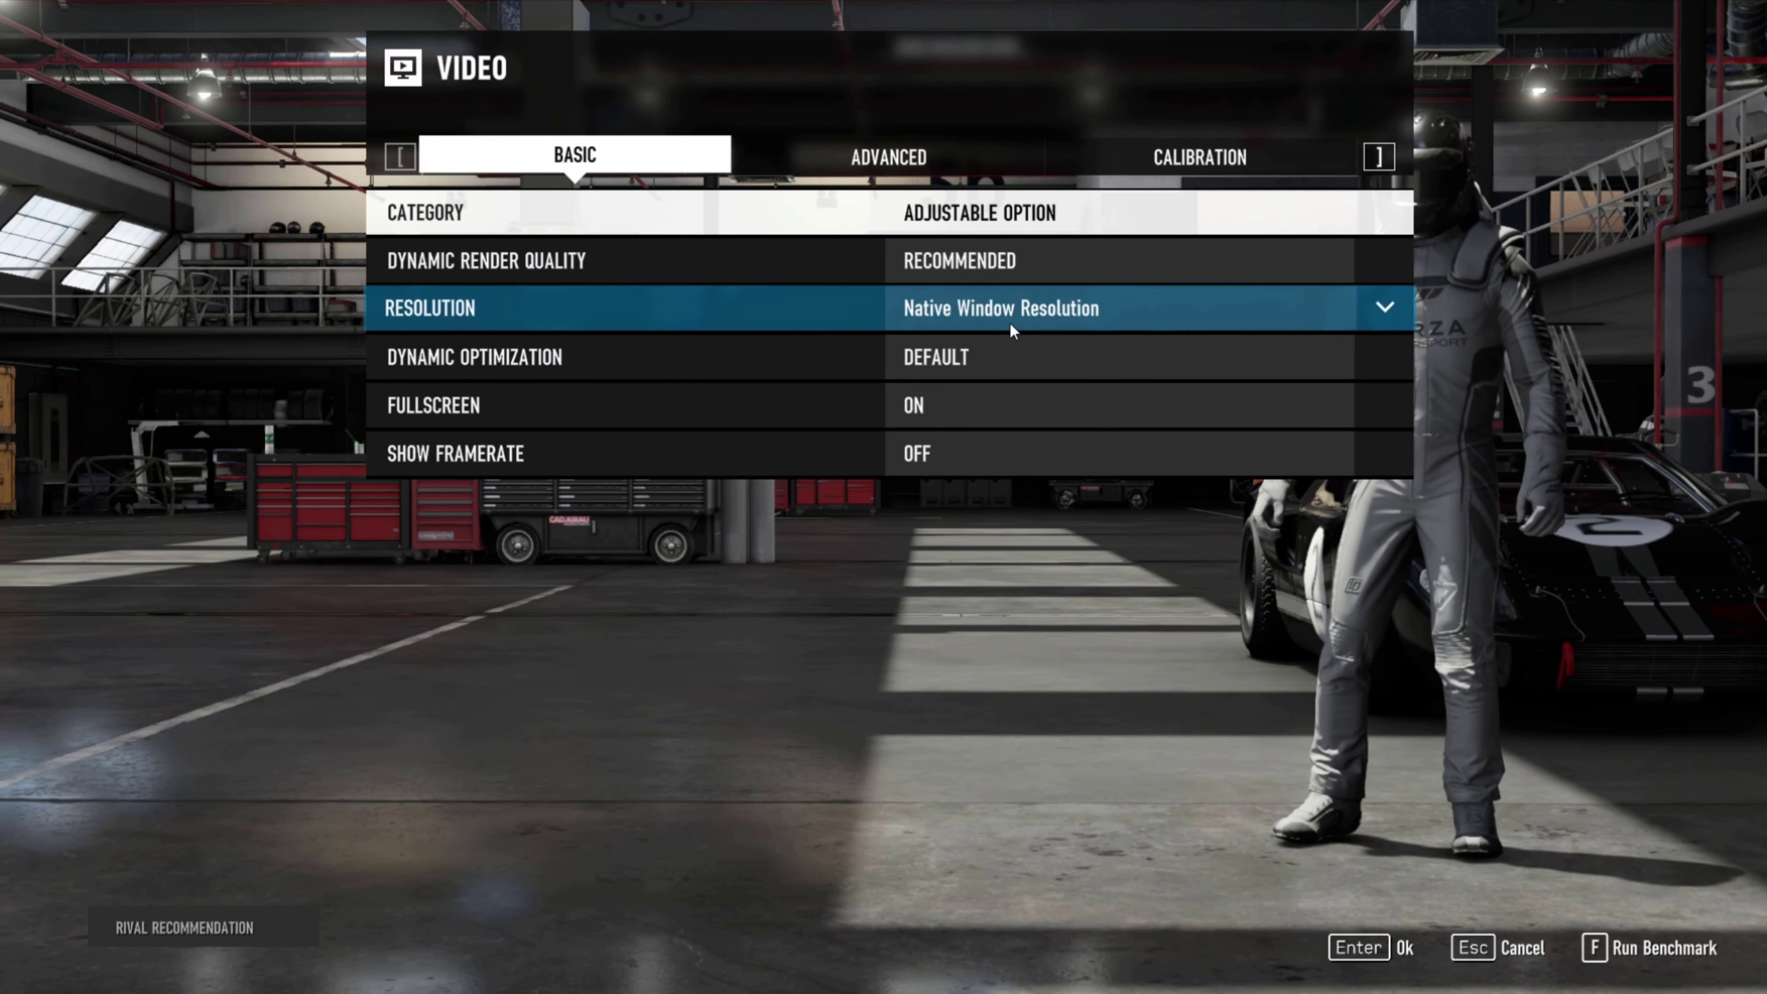
click(1109, 319)
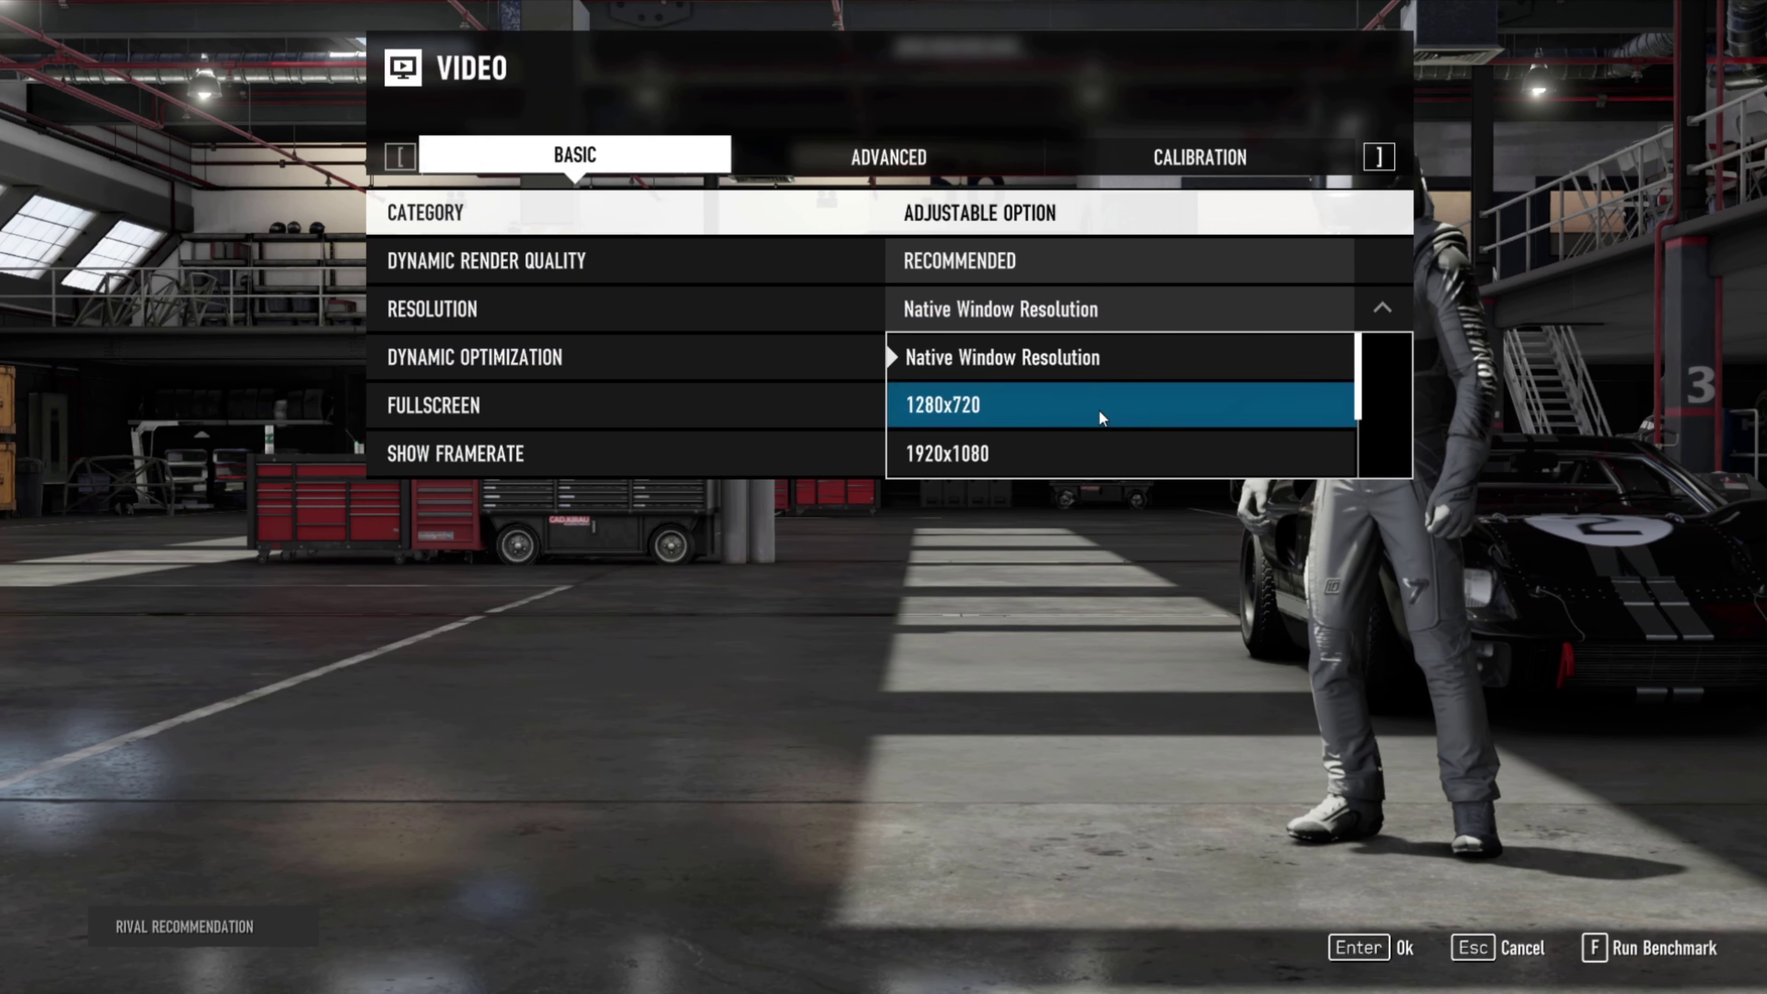
click(1065, 451)
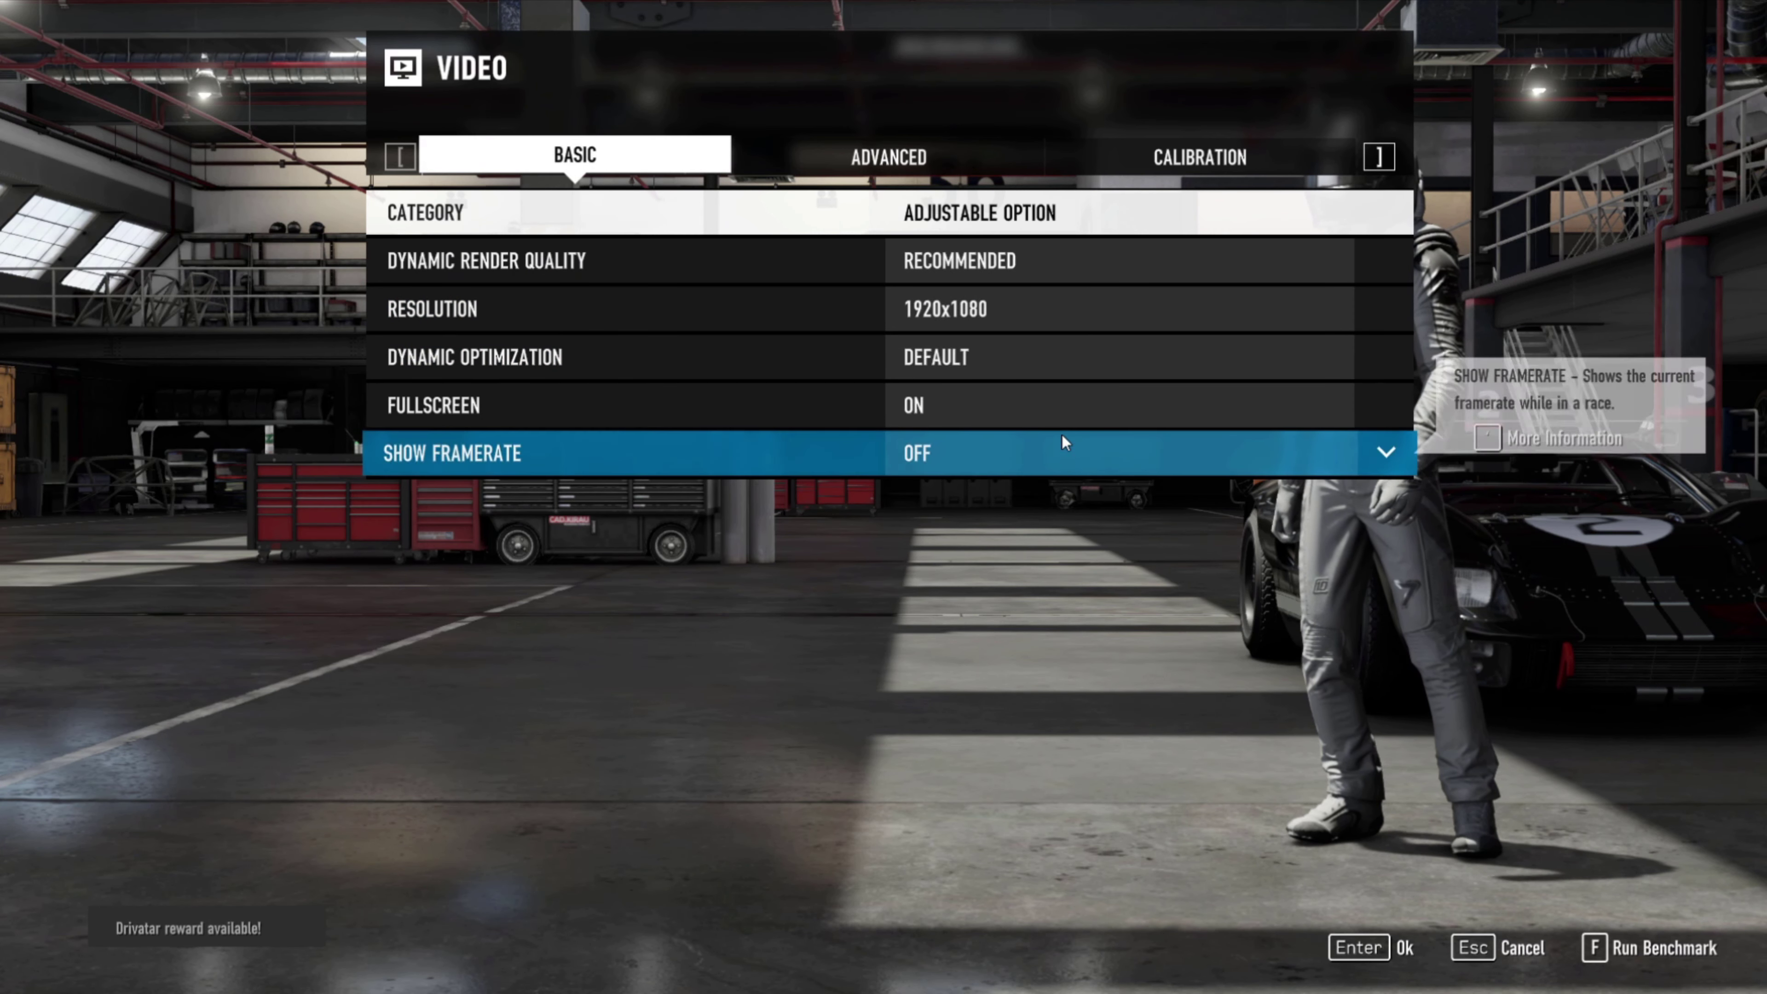
Try Resolution 3840x2160, then set it back to Native Window Resolution.
click(1022, 305)
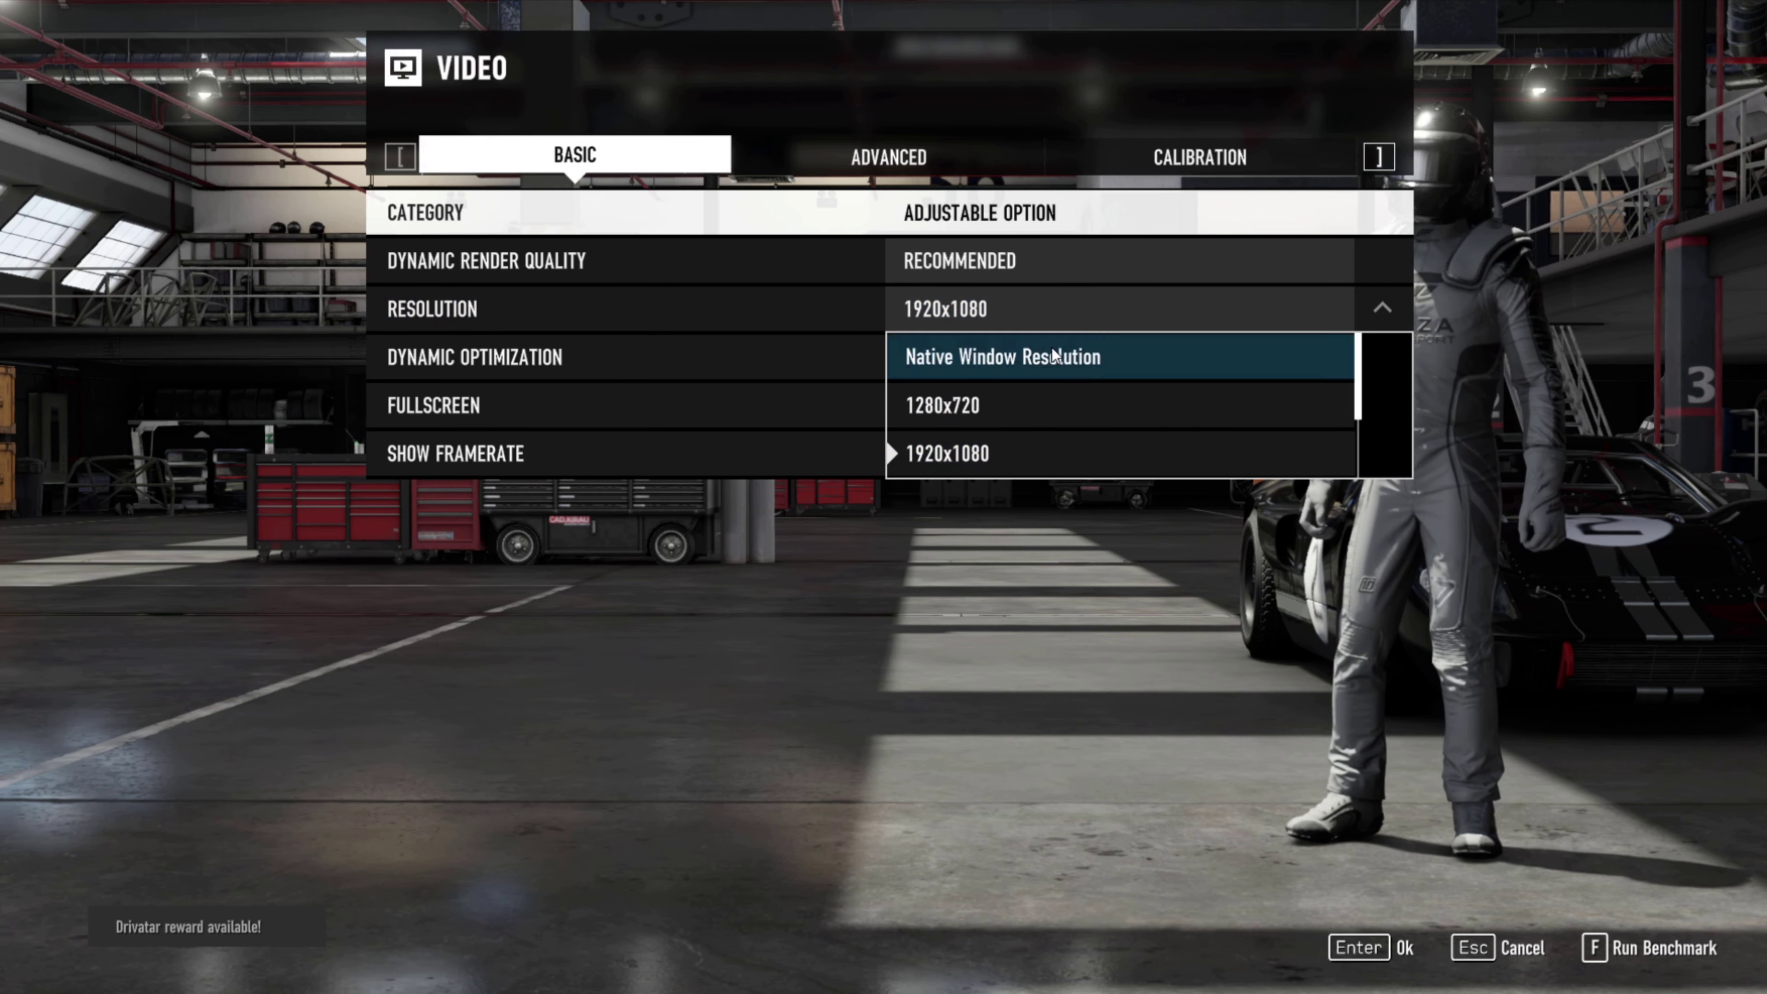
scroll(1084, 394, down, 2)
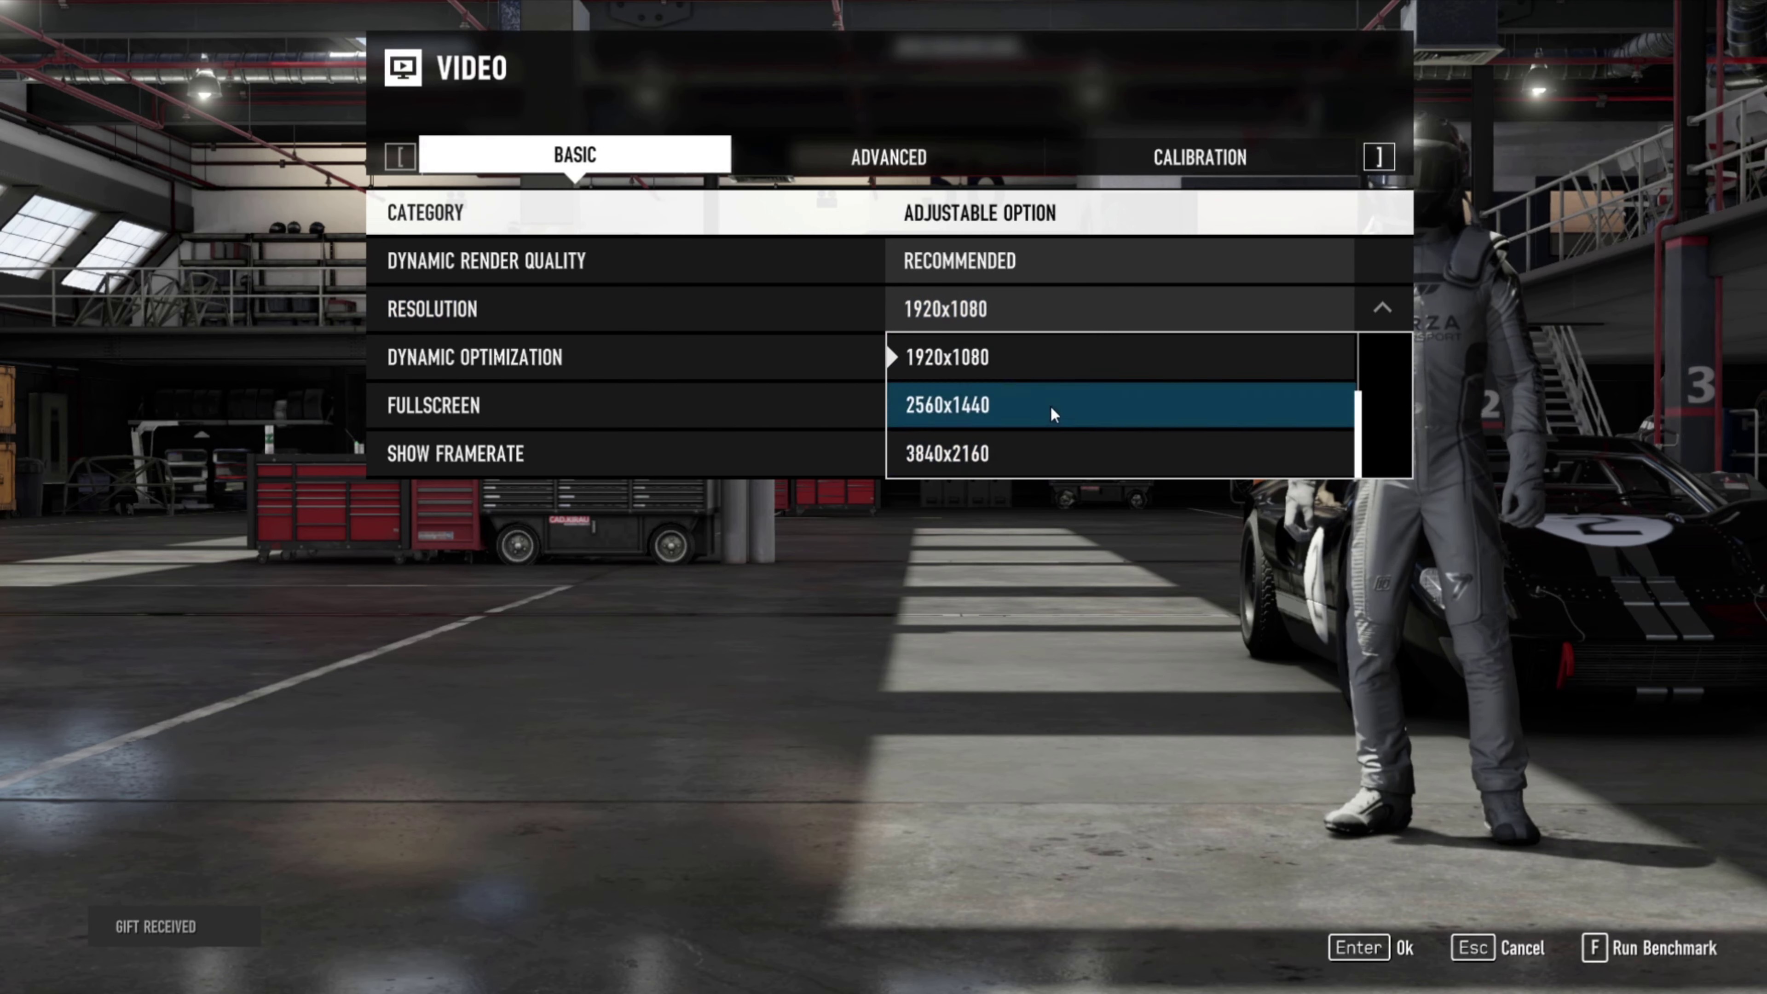
click(1043, 438)
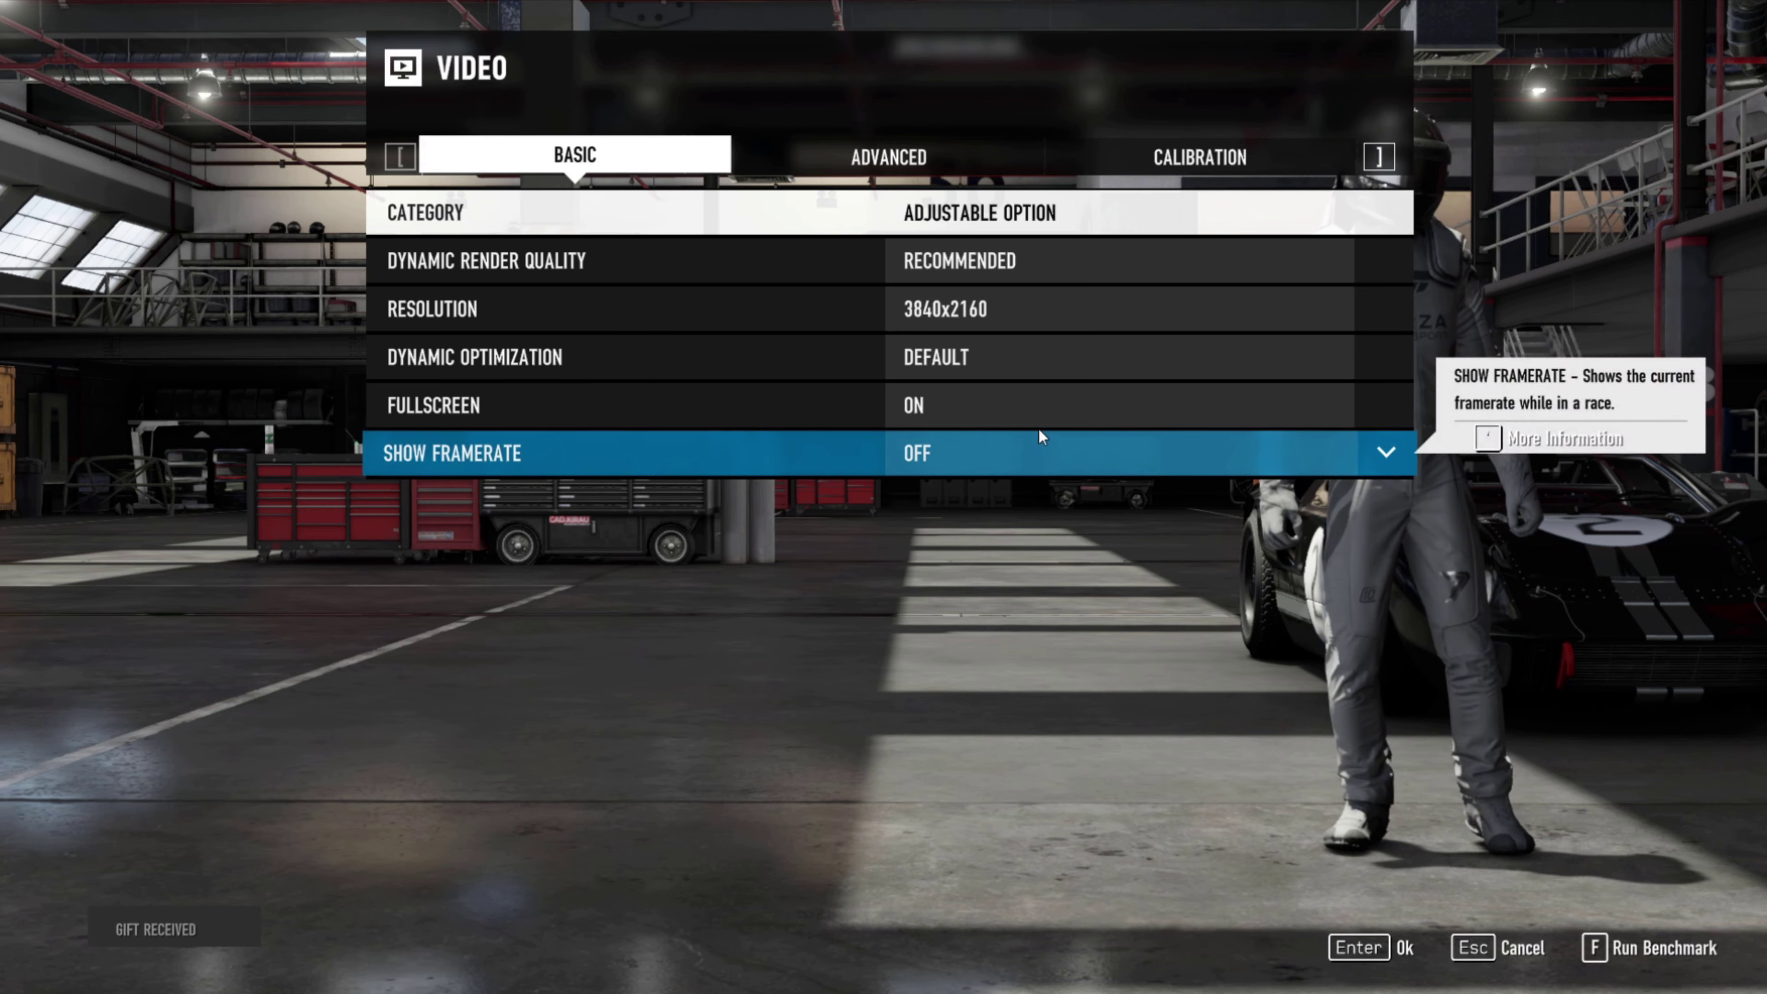
click(1056, 316)
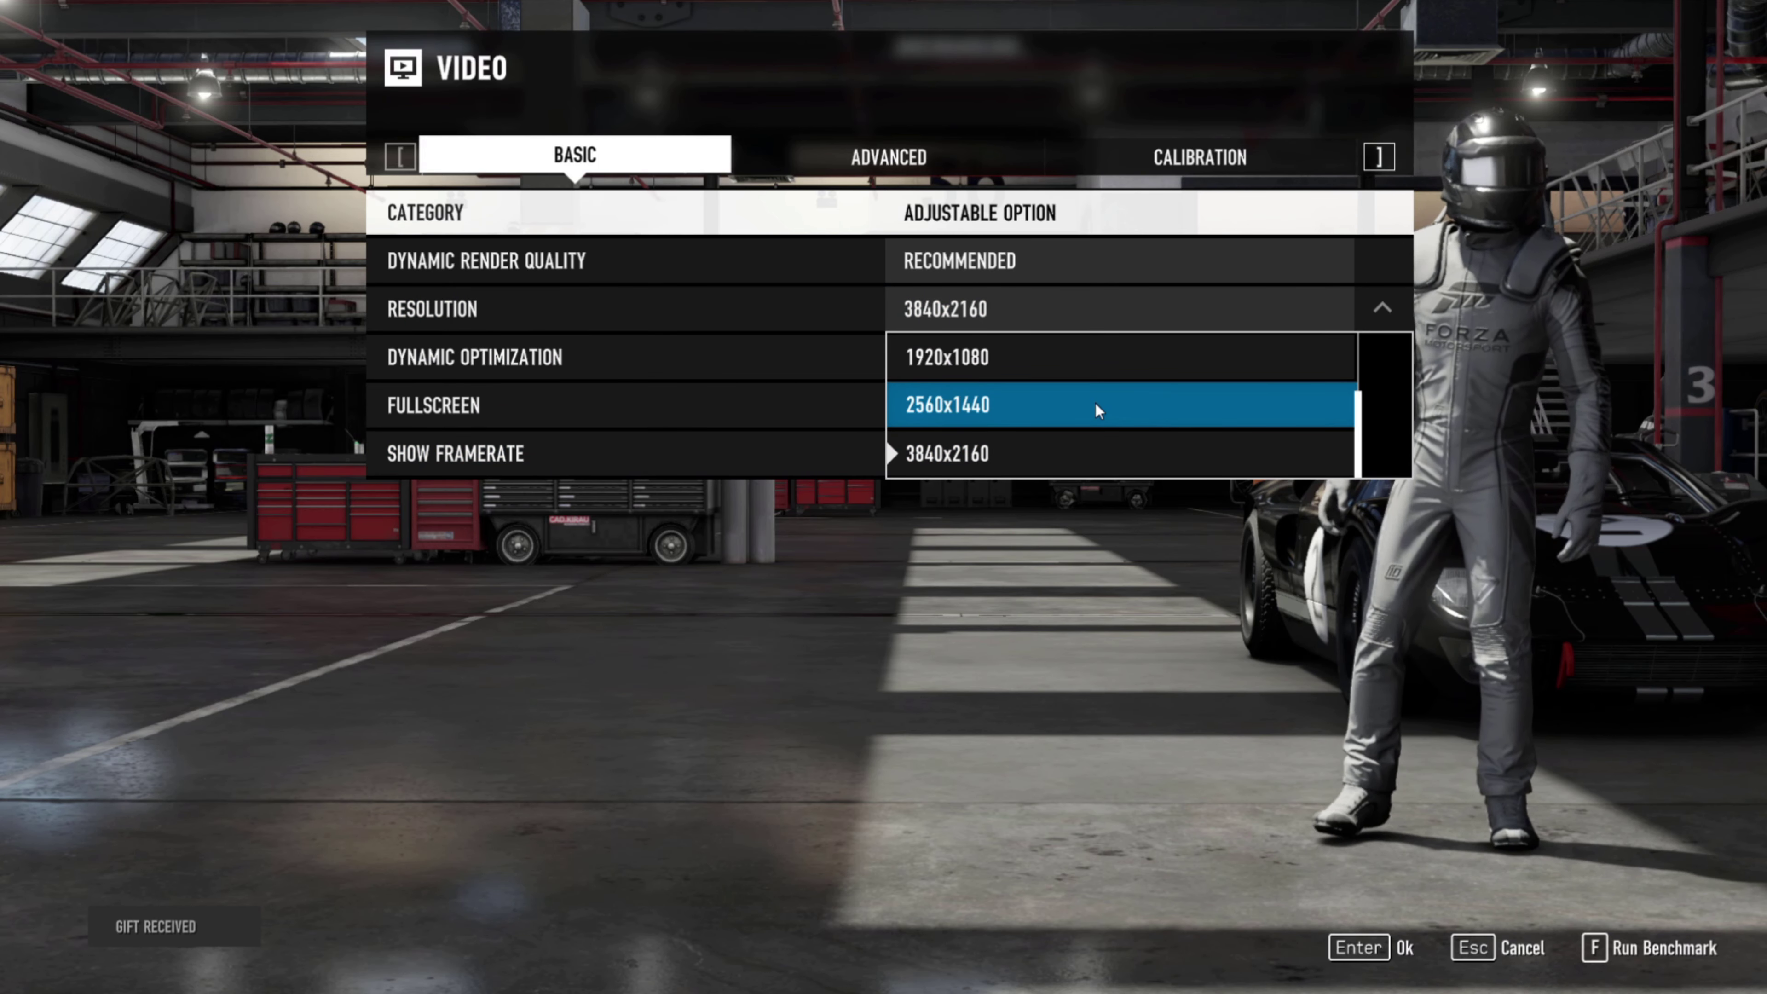
scroll(1098, 410, up, 2)
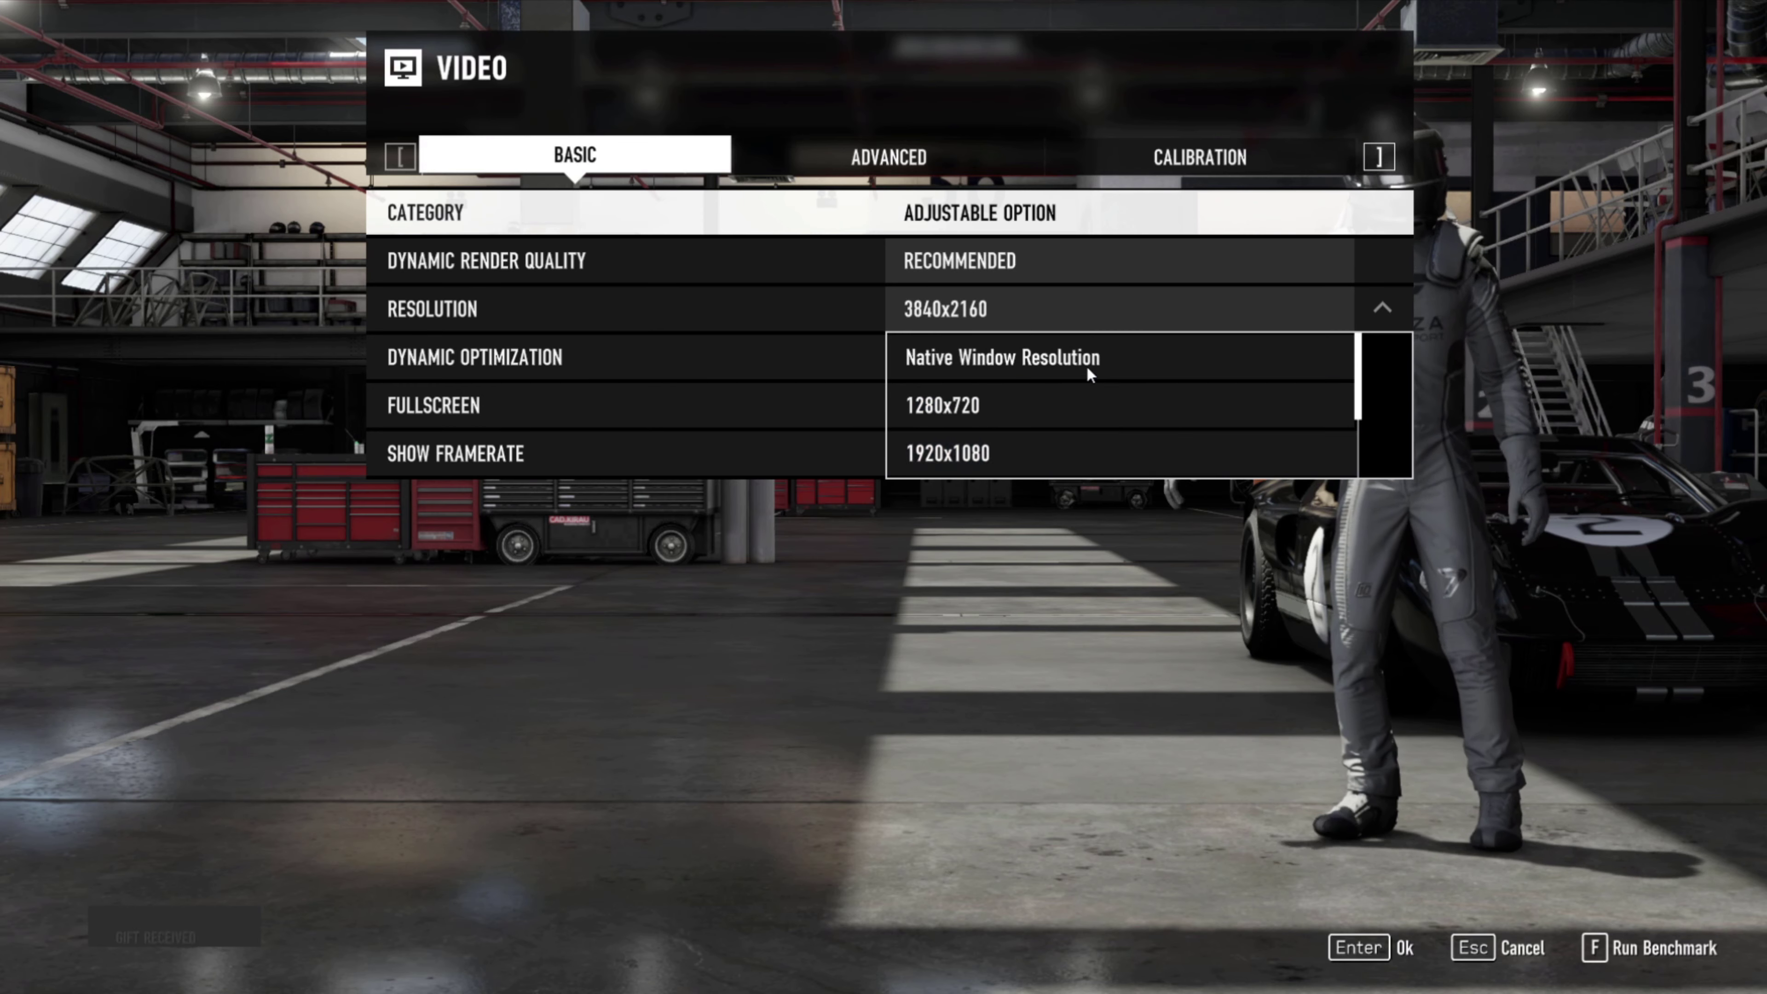
click(1094, 361)
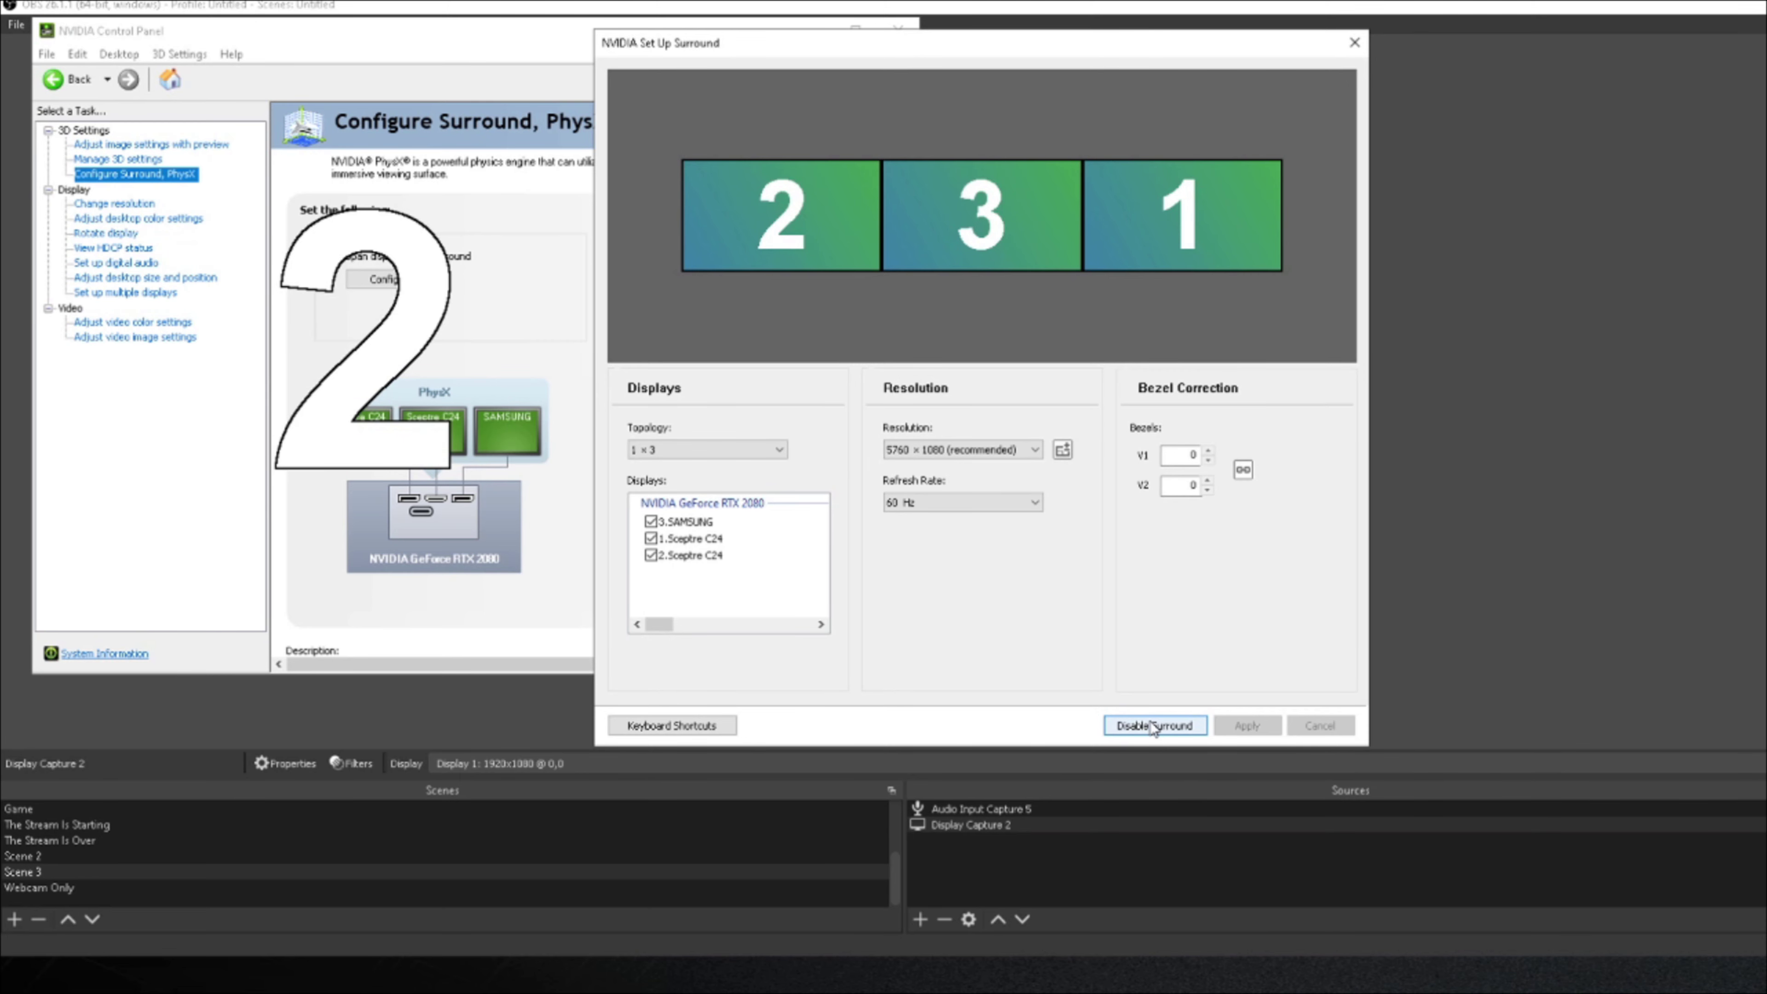
Disable Surround, close the setup window, untick Span displays with Surround, and minimize Control Panel and OBS.
click(1152, 726)
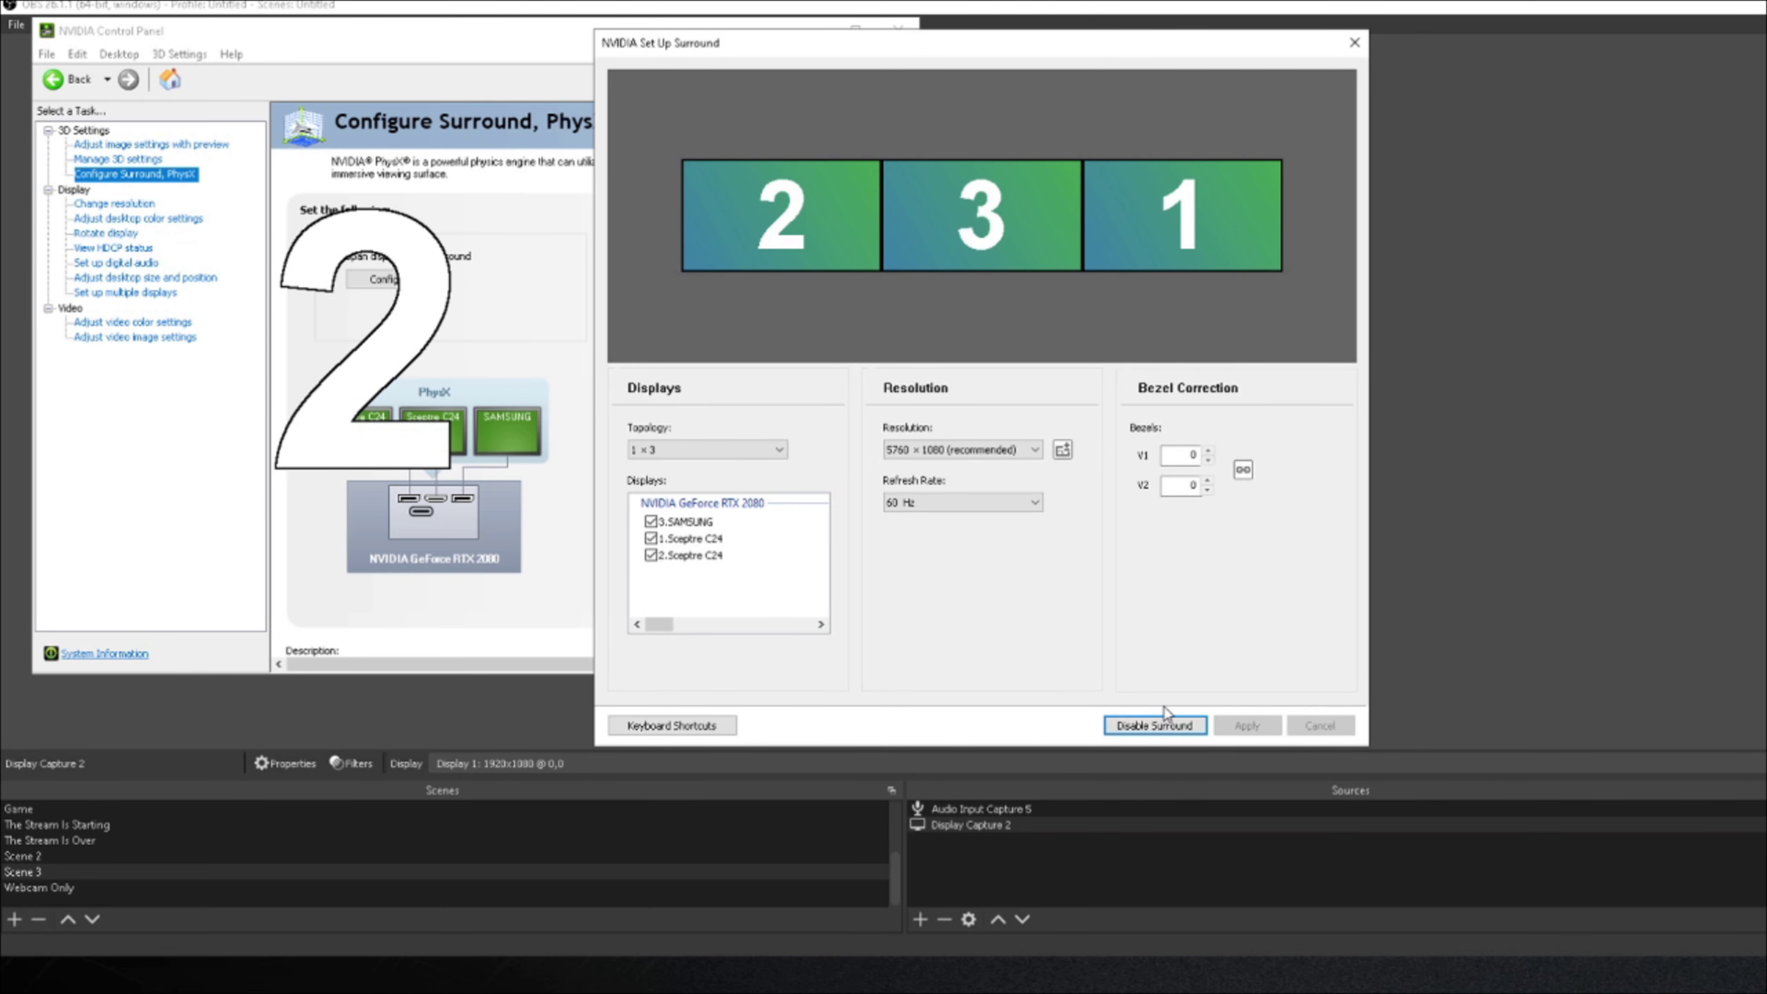
click(1120, 723)
click(1354, 45)
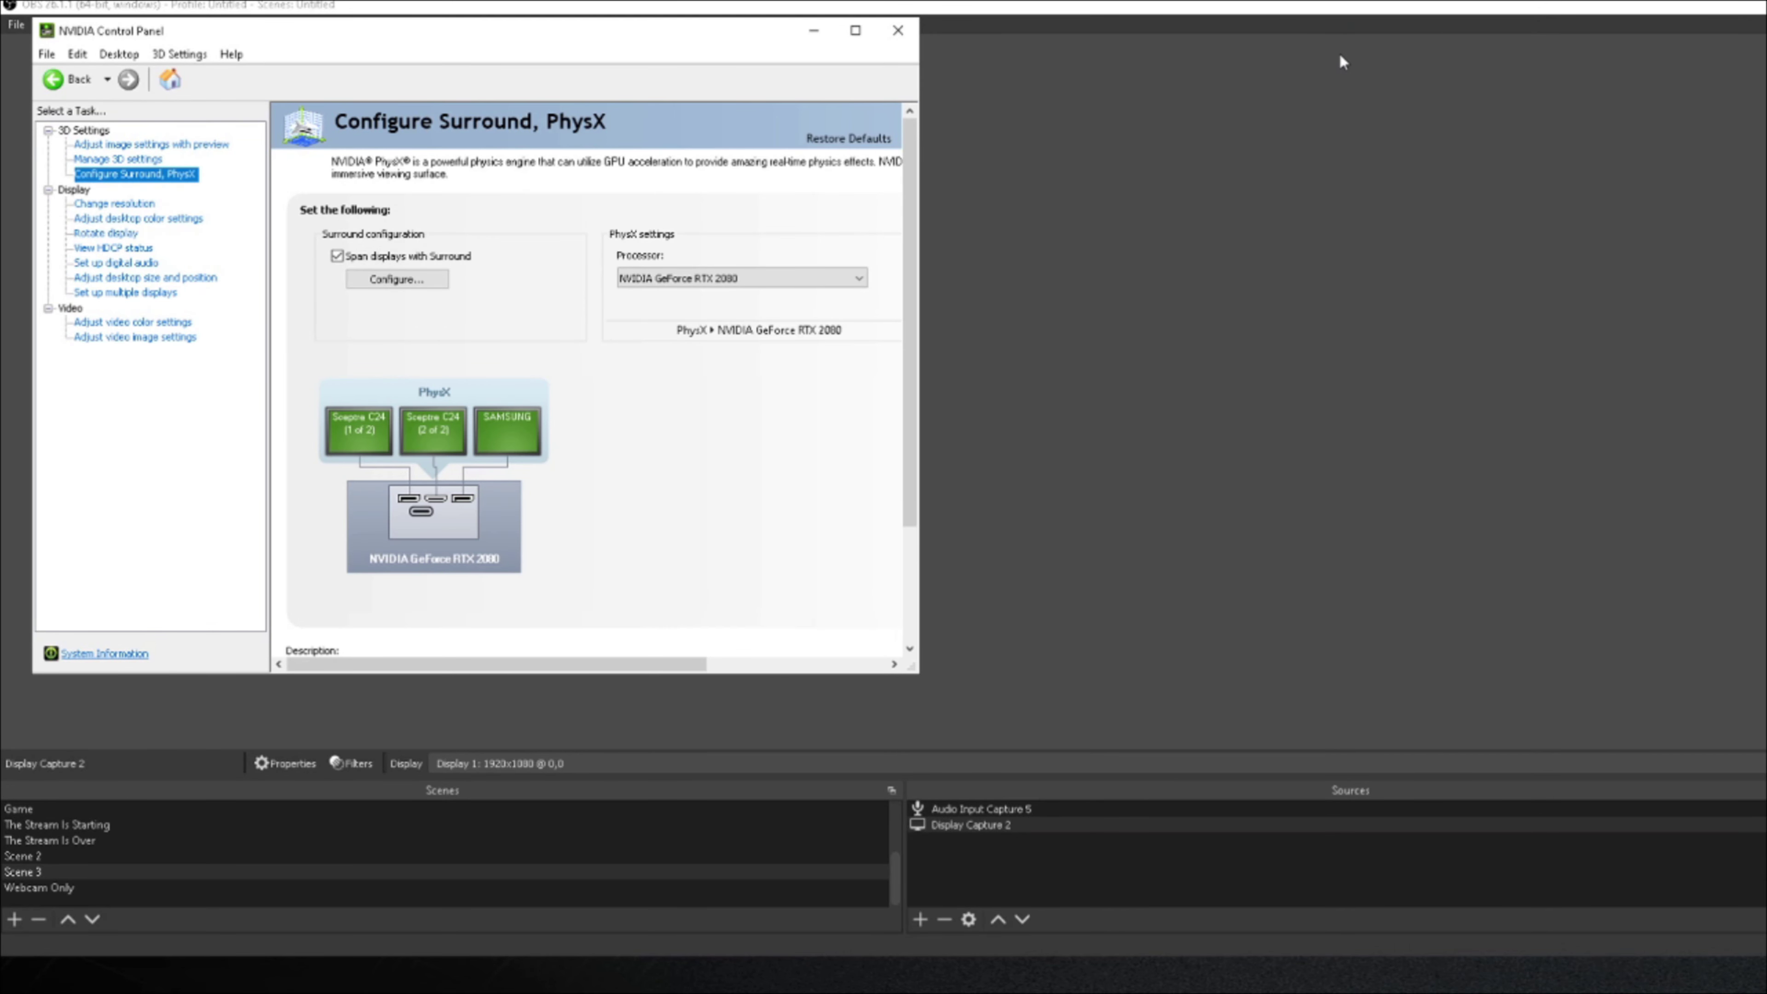
click(337, 256)
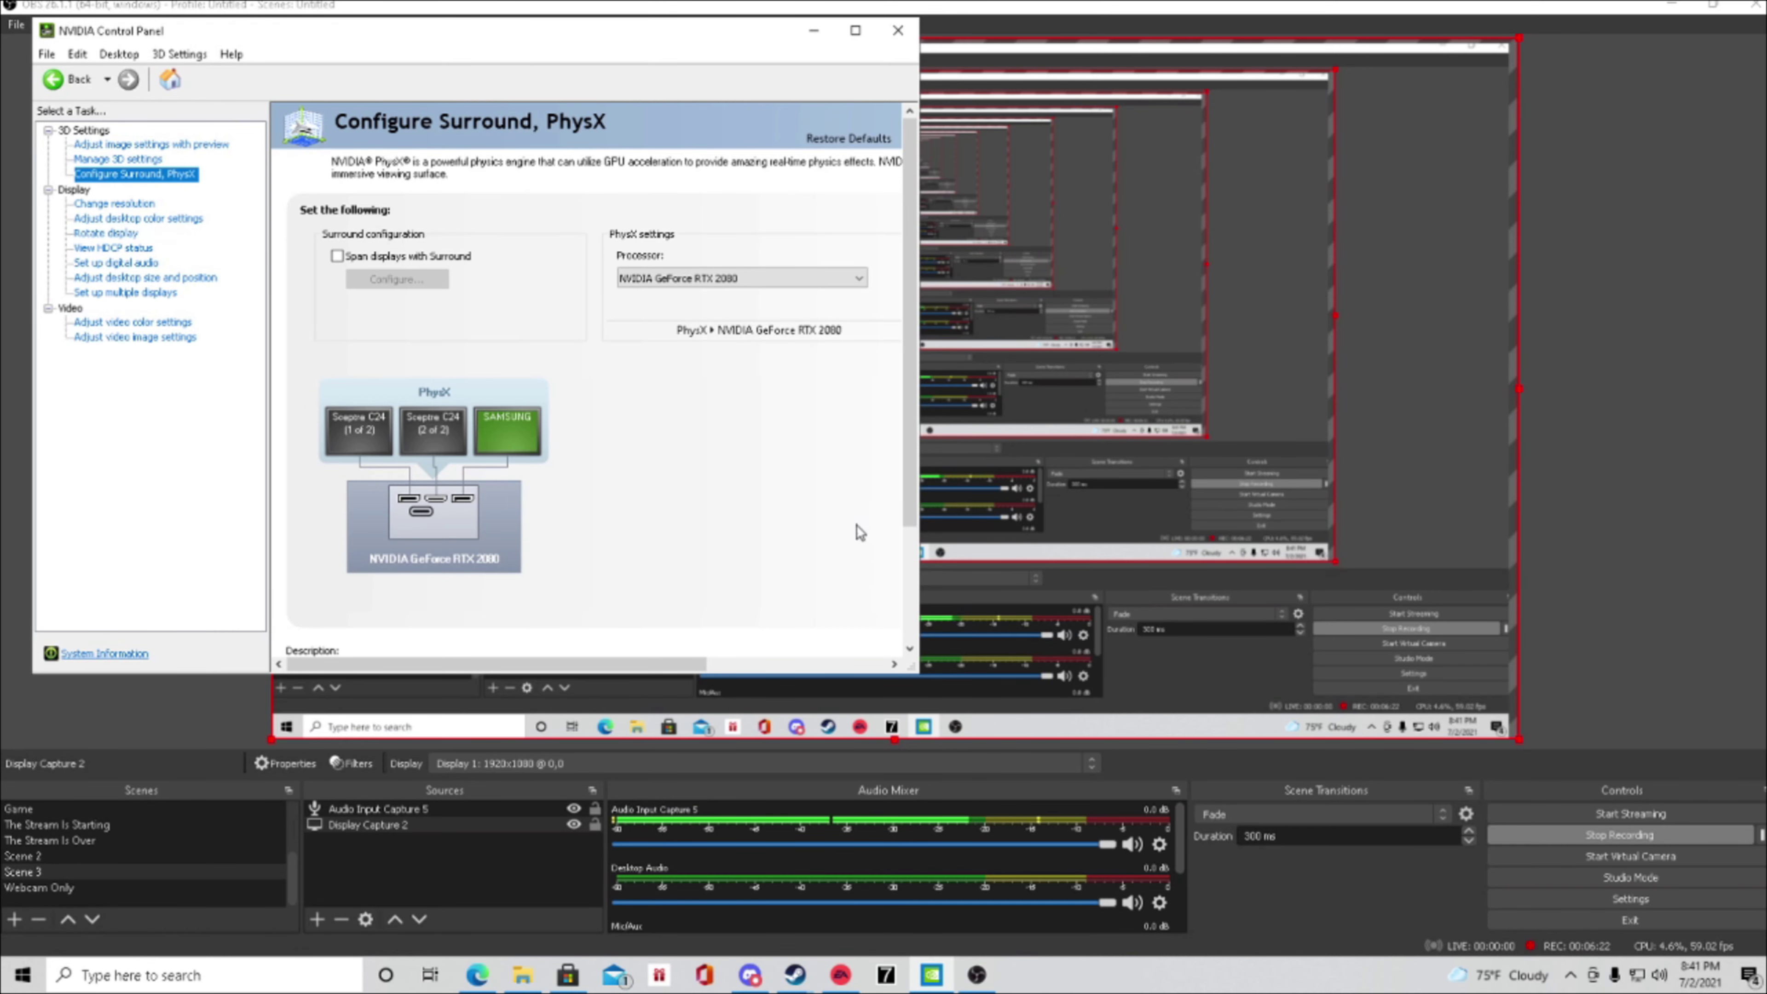
click(814, 31)
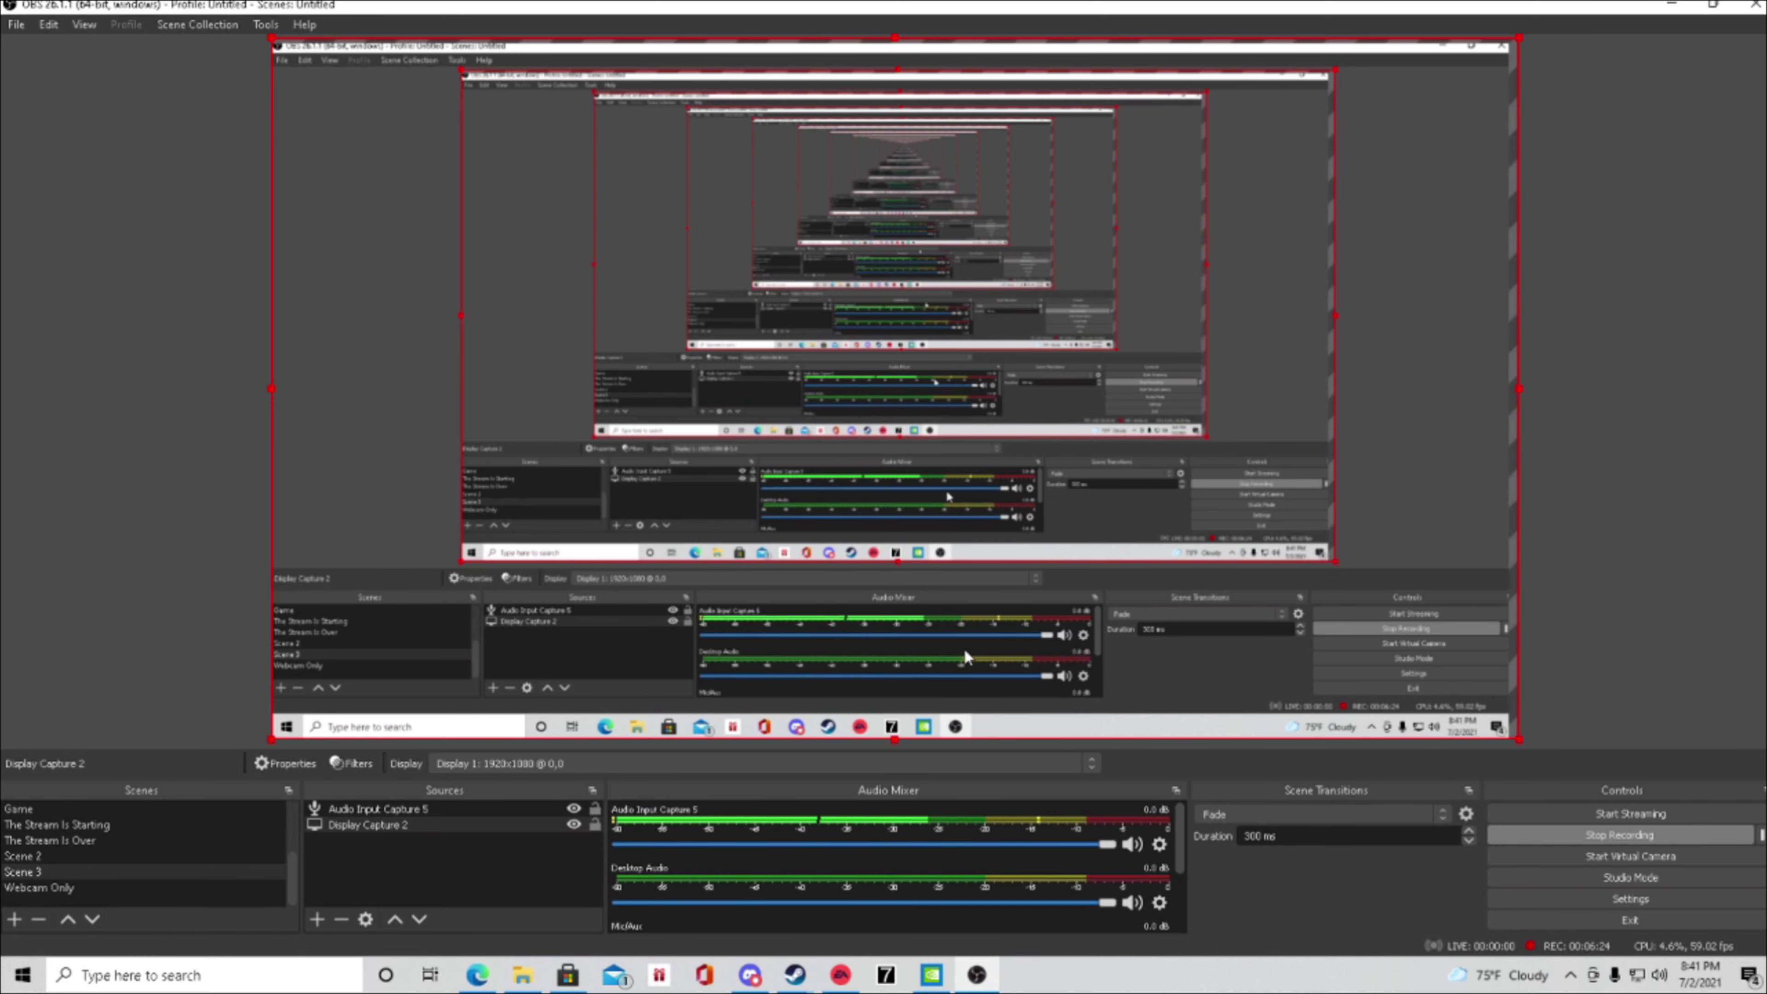
click(1671, 5)
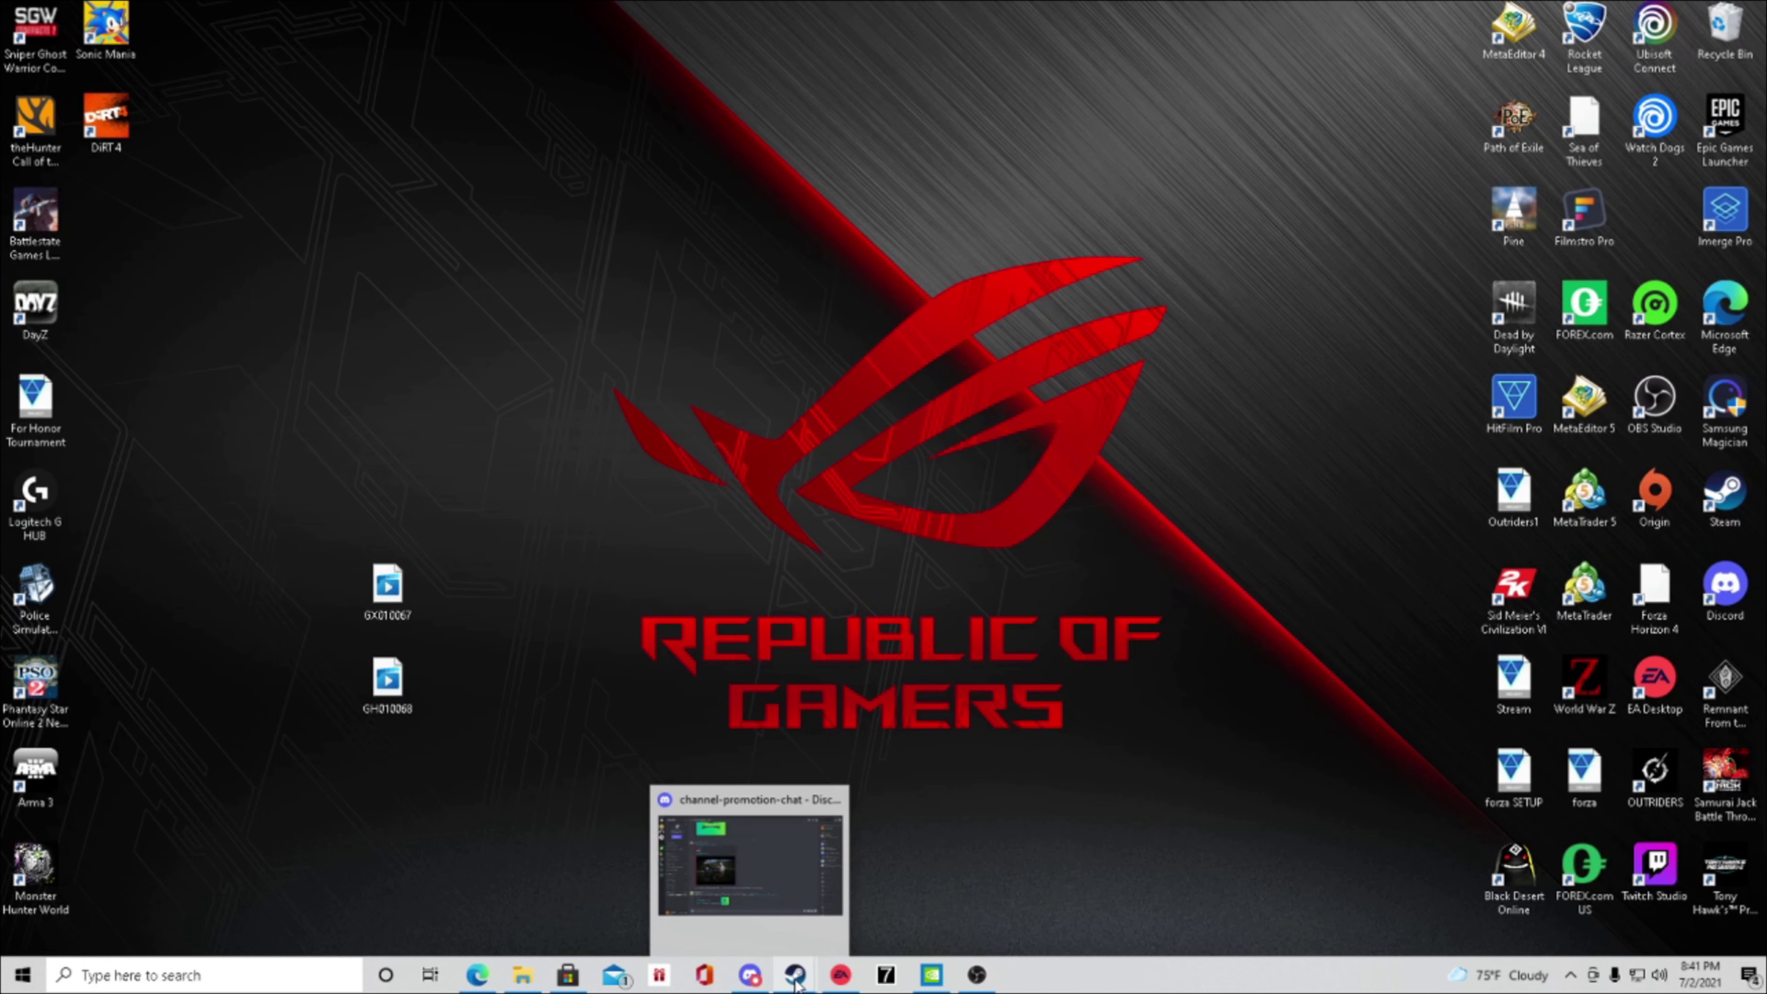
From the desktop menu open Display settings, keep the extended-display change, and minimize Settings.
mouse_move(841, 973)
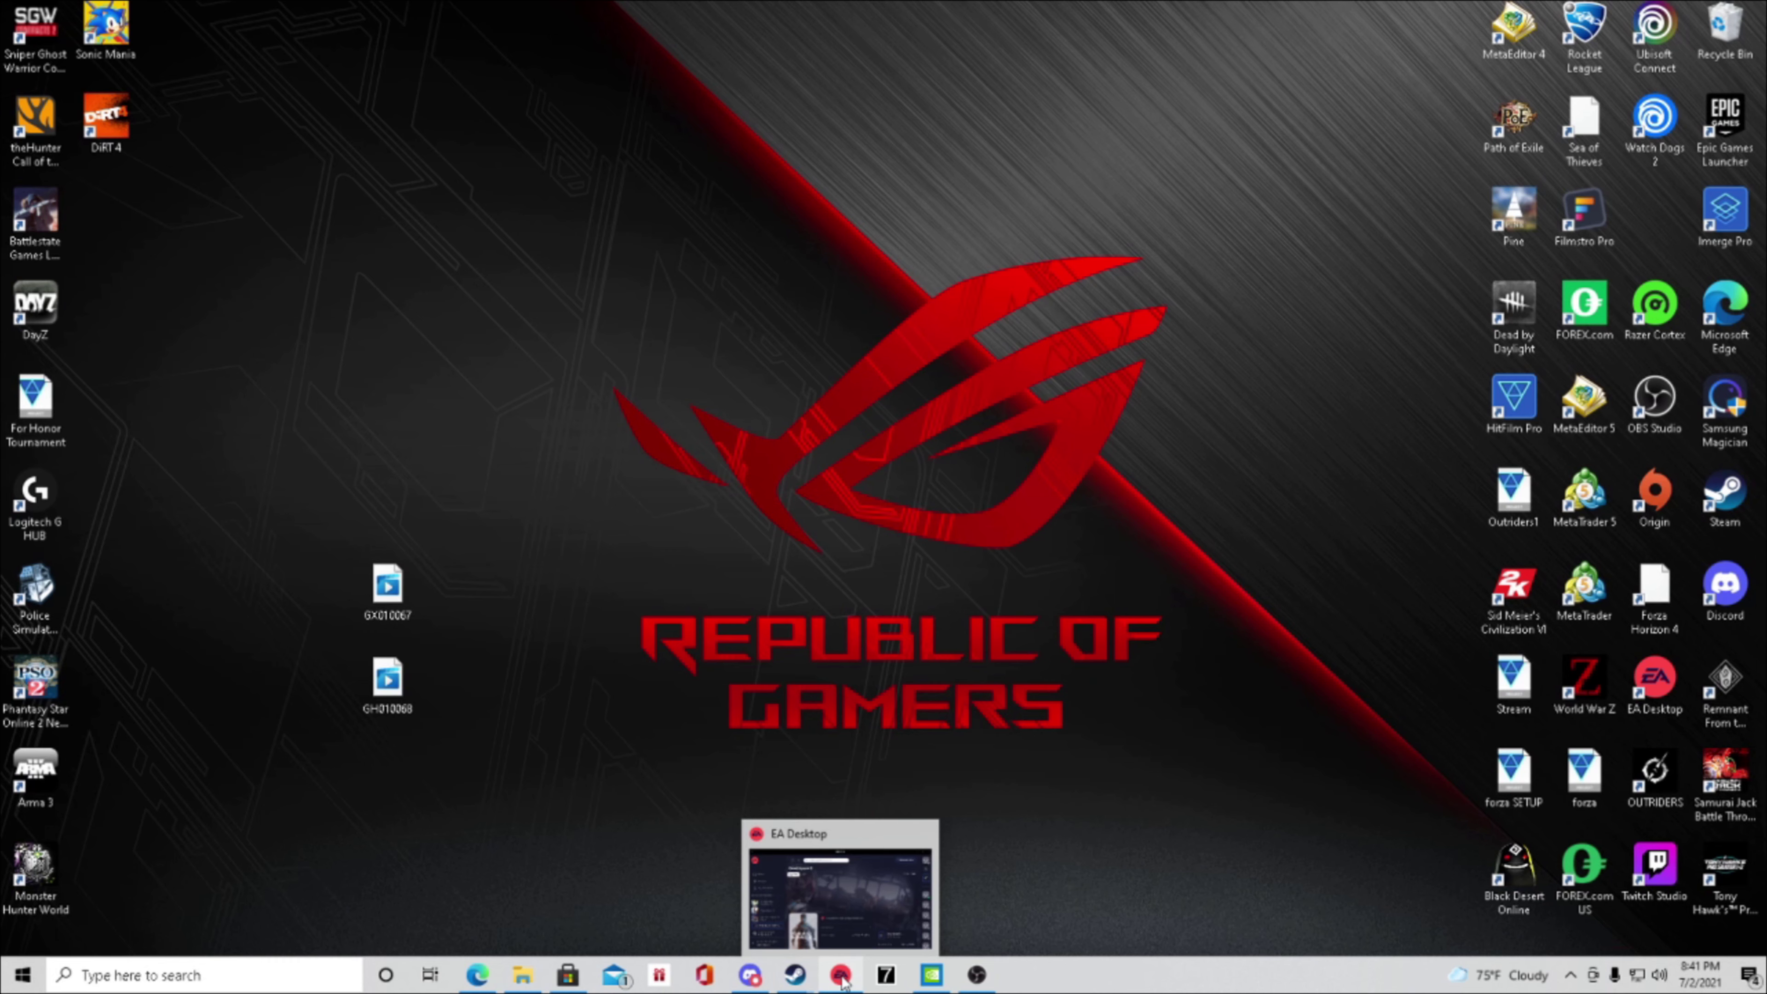
right_click(950, 646)
click(1025, 846)
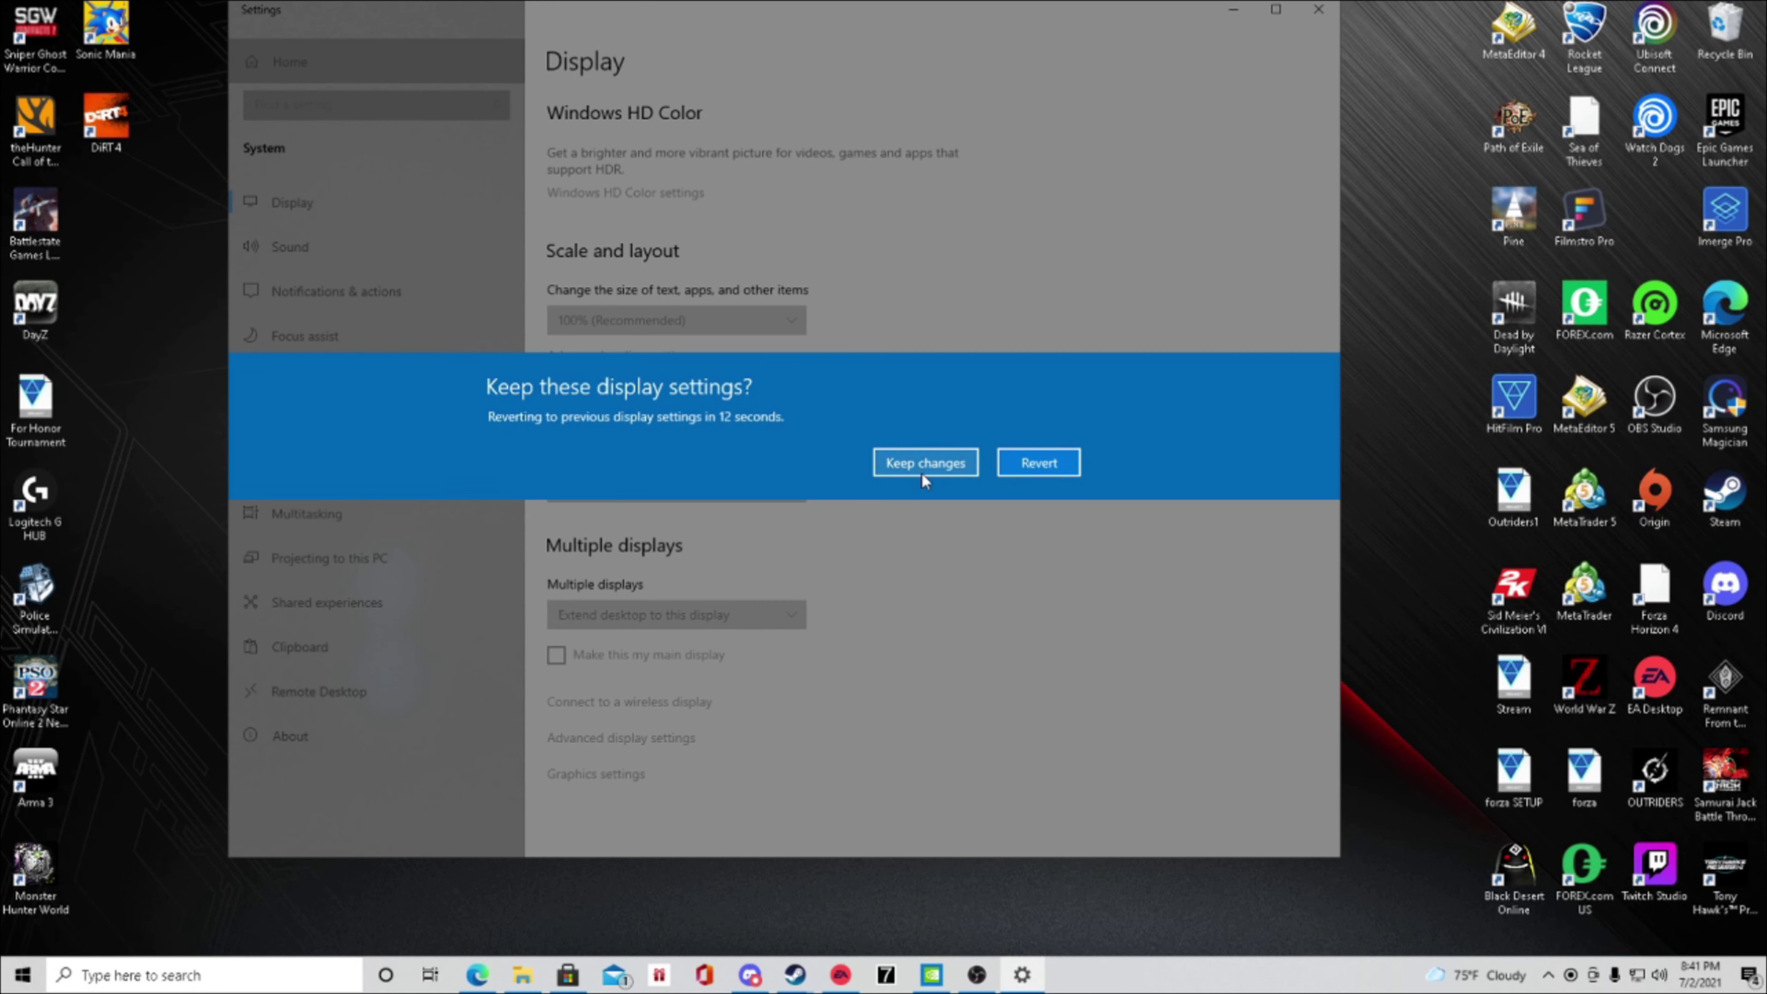
click(922, 472)
click(1235, 10)
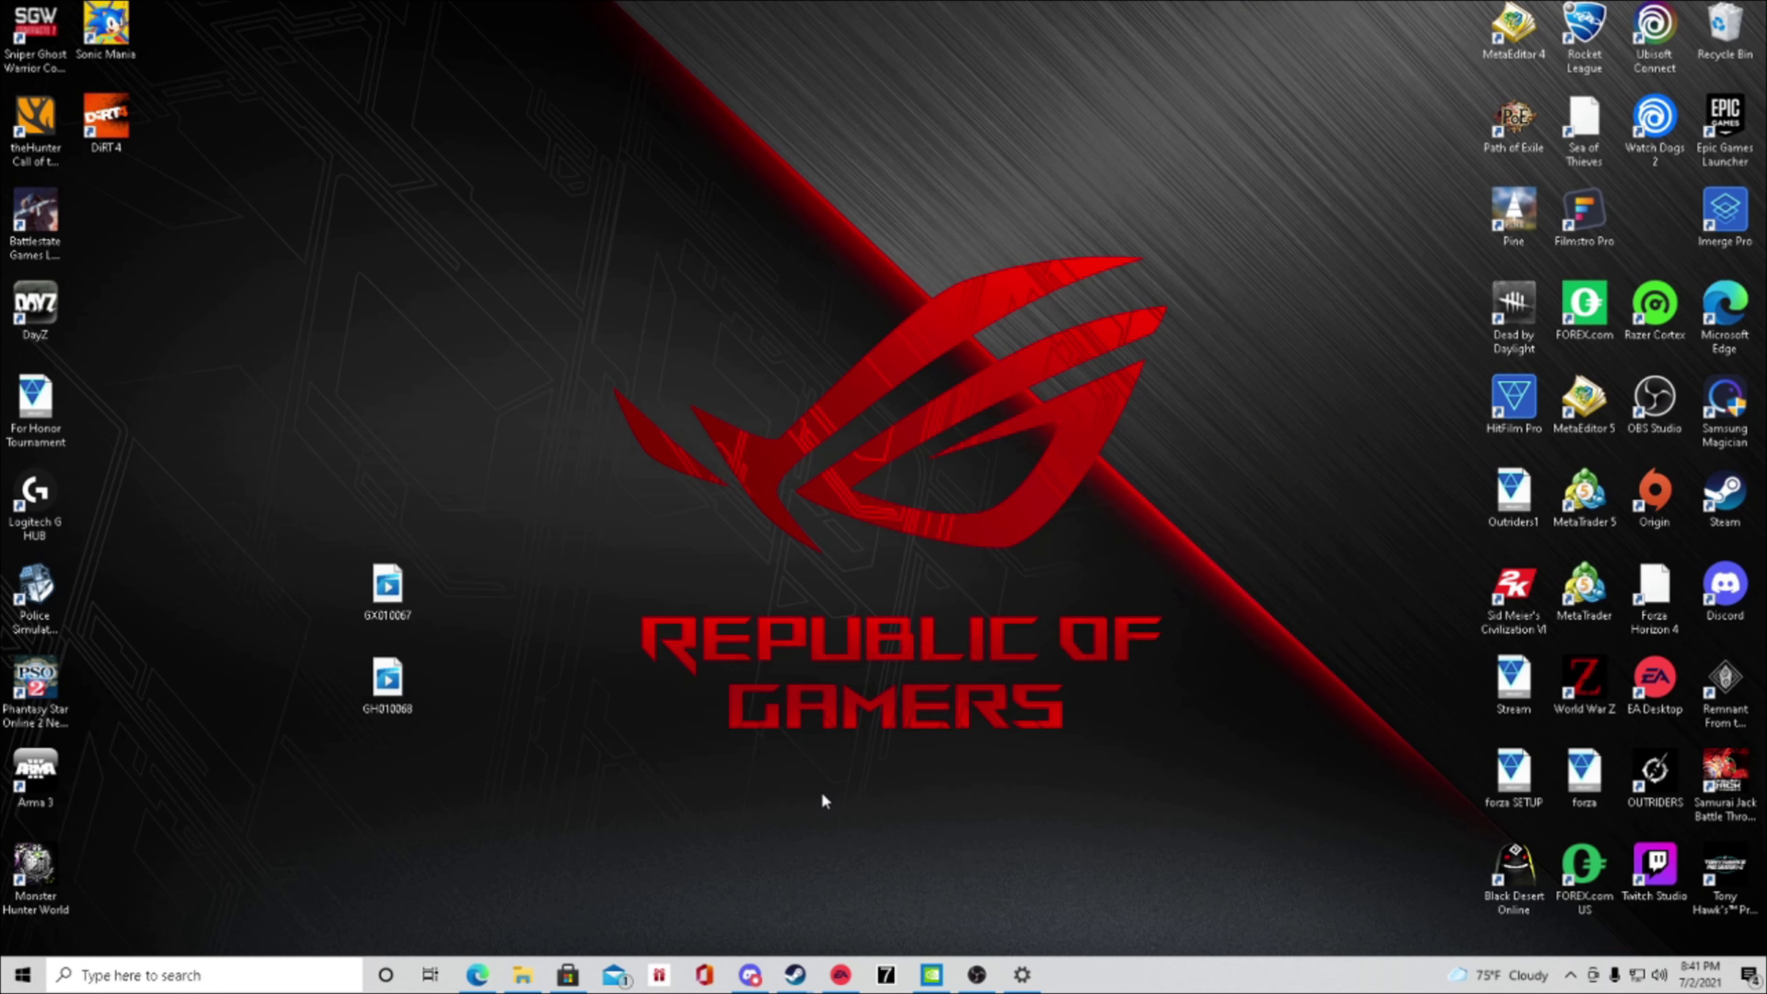